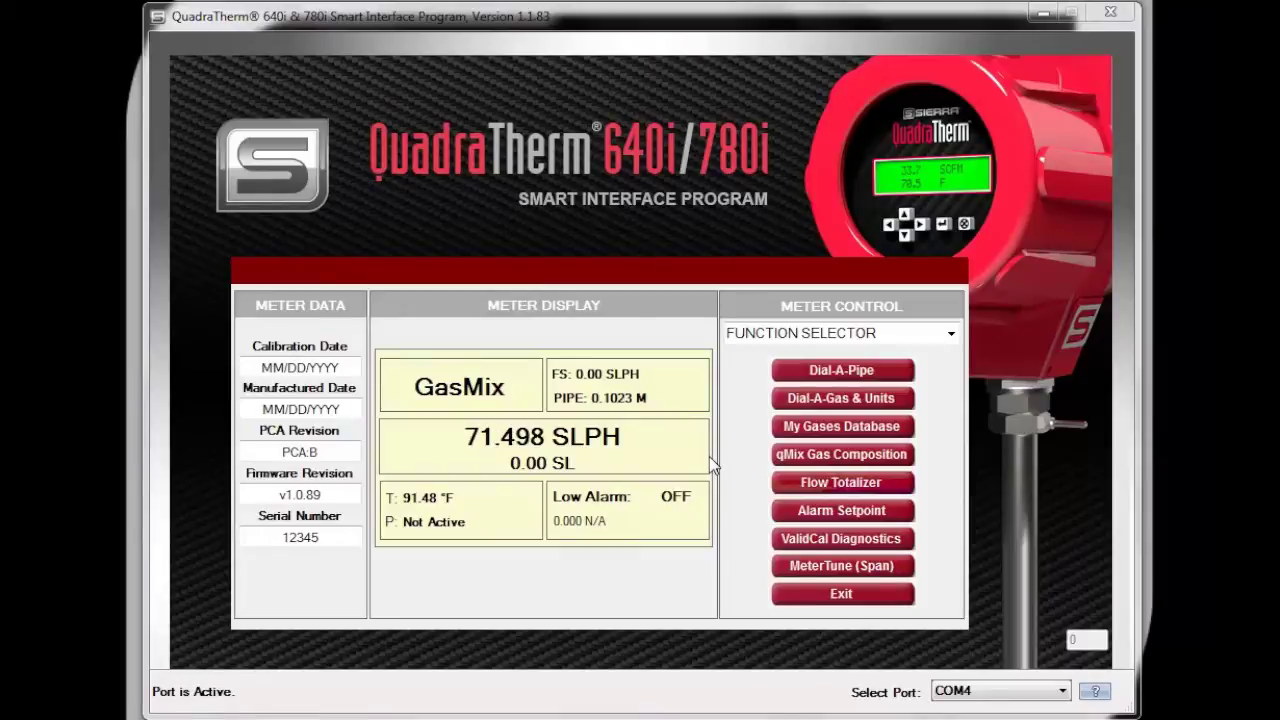
# Choose qMix Gas Composition from the Function Selector list to reach the Free Trial Activation window
pyautogui.click(948, 334)
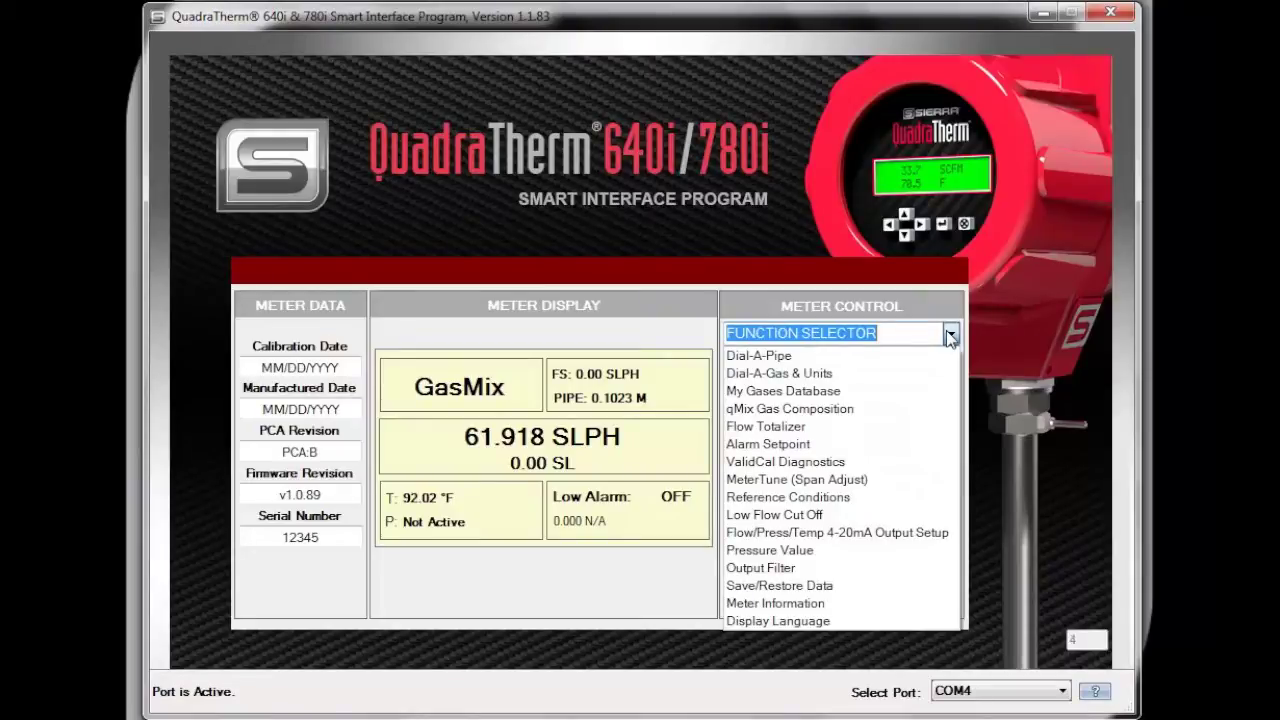
pyautogui.click(845, 408)
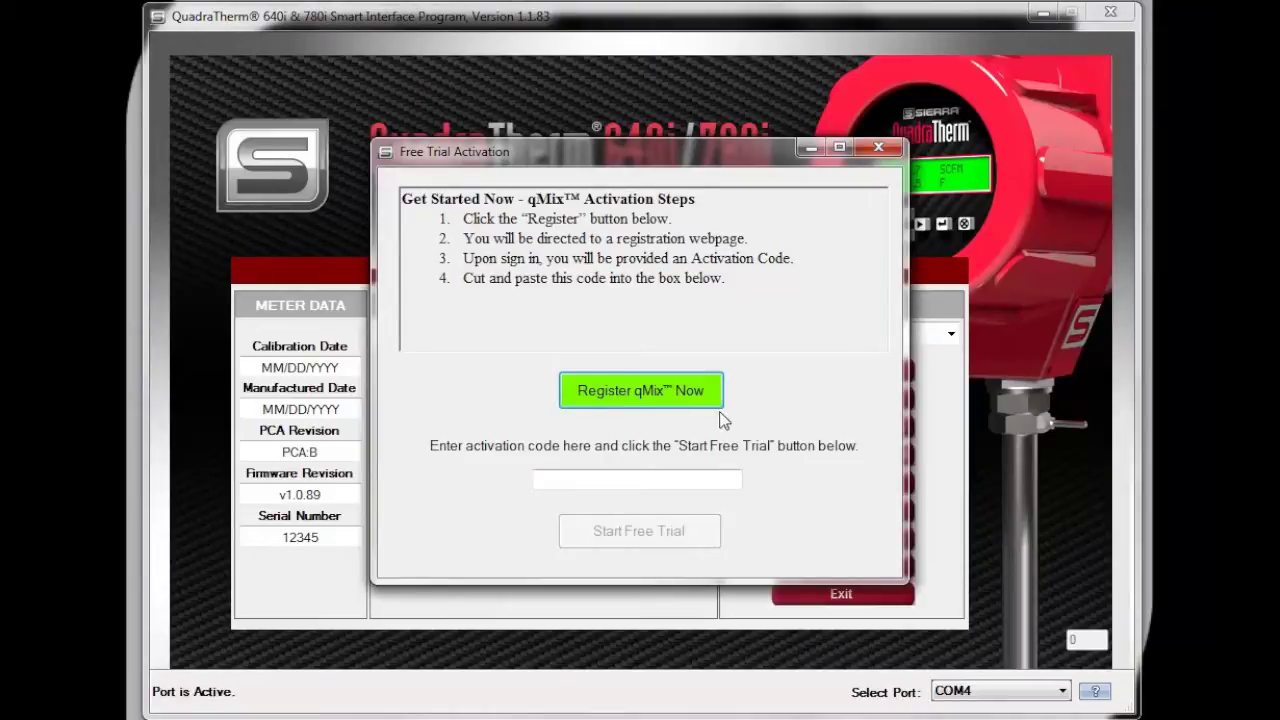
# Begin qMix registration so Sierra's online store sign-in page opens in the browser
pyautogui.click(645, 393)
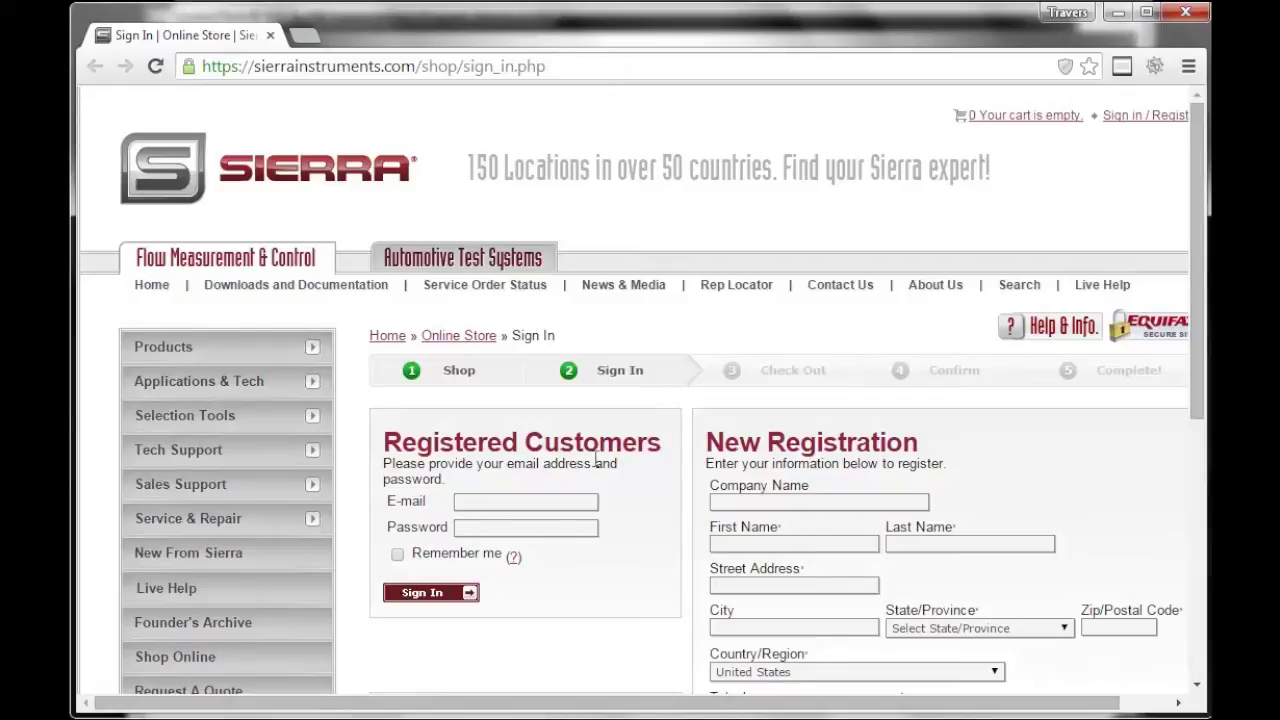
# Sign in with the account e-mail and password, then copy the issued qMix activation code
pyautogui.click(513, 505)
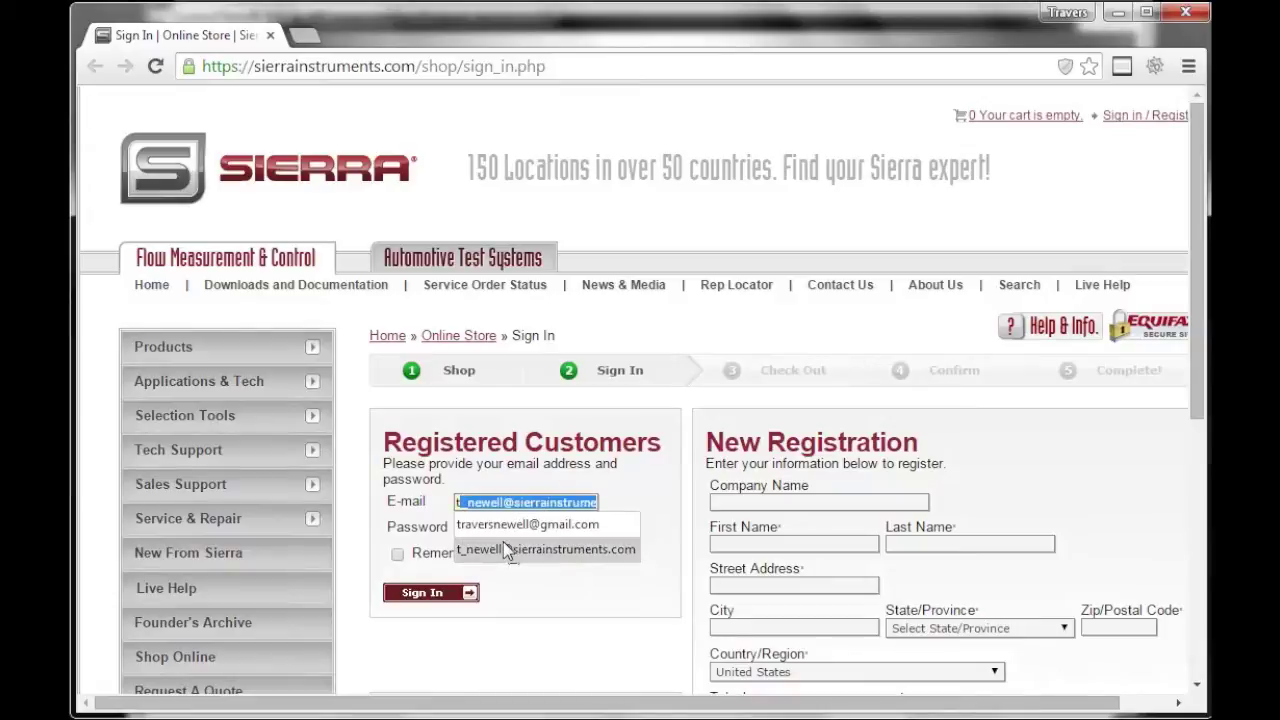
pyautogui.click(503, 541)
pyautogui.write('••••••')
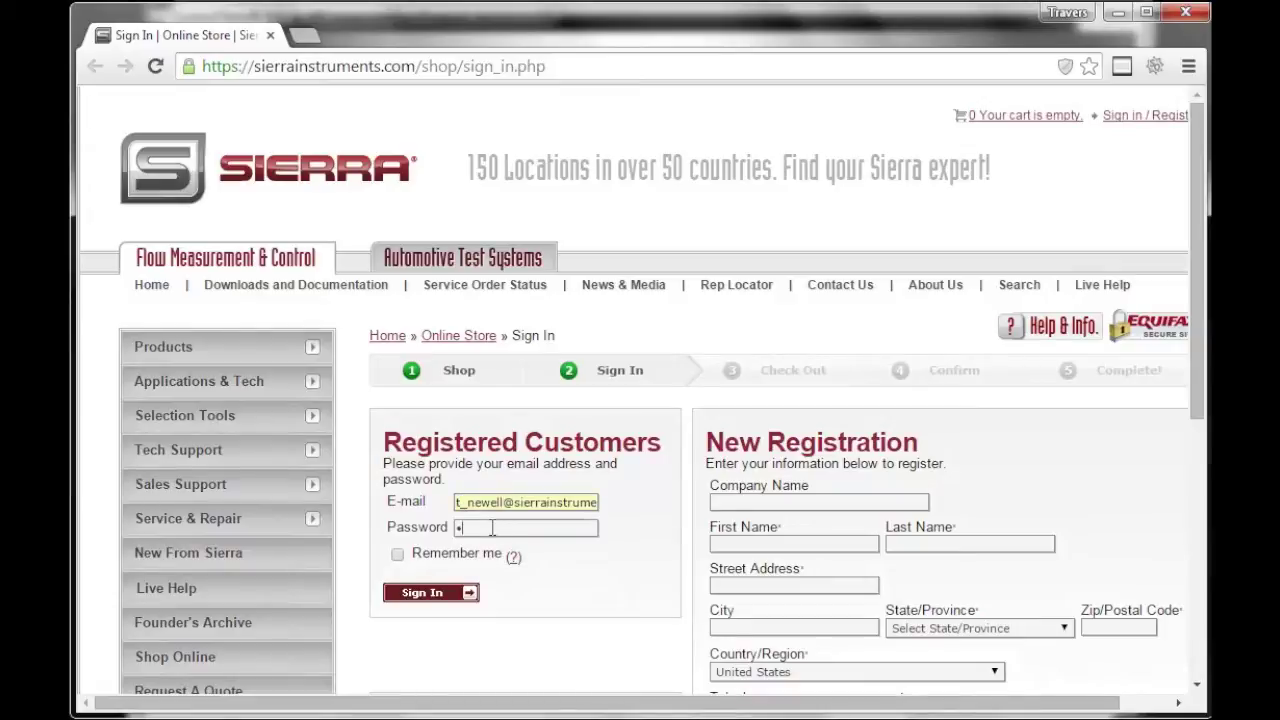
pyautogui.write('••')
pyautogui.press('Return')
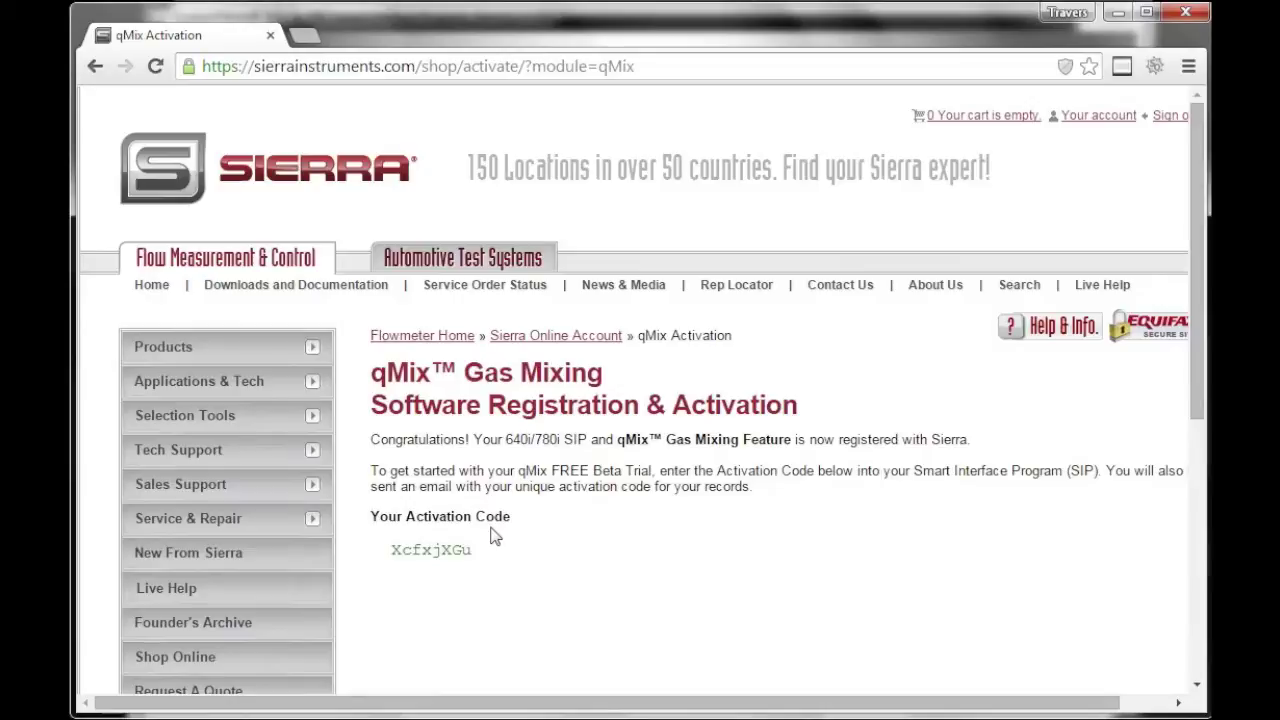
pyautogui.moveTo(478, 552); pyautogui.dragTo(393, 549)
pyautogui.hotkey('ctrl', 'c')
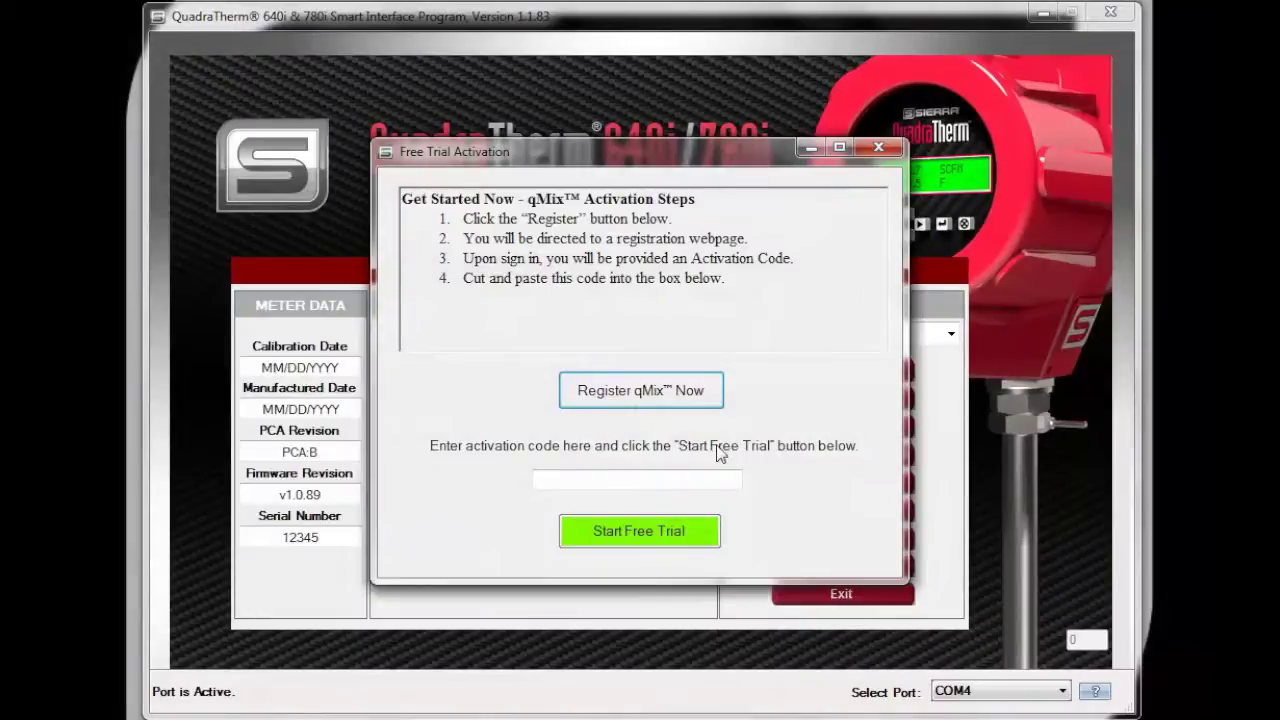
# Paste the copied activation code into the code box and start the qMix free trial
pyautogui.click(668, 480)
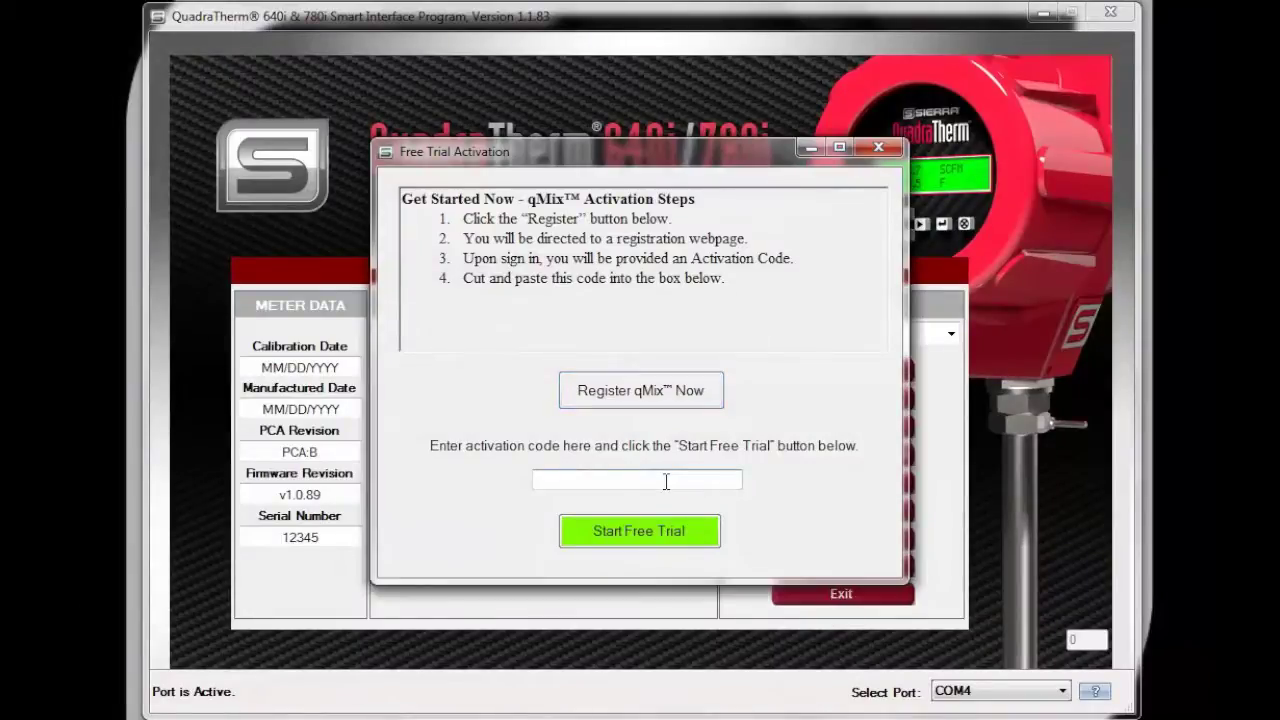
pyautogui.hotkey('ctrl', 'v')
pyautogui.click(640, 531)
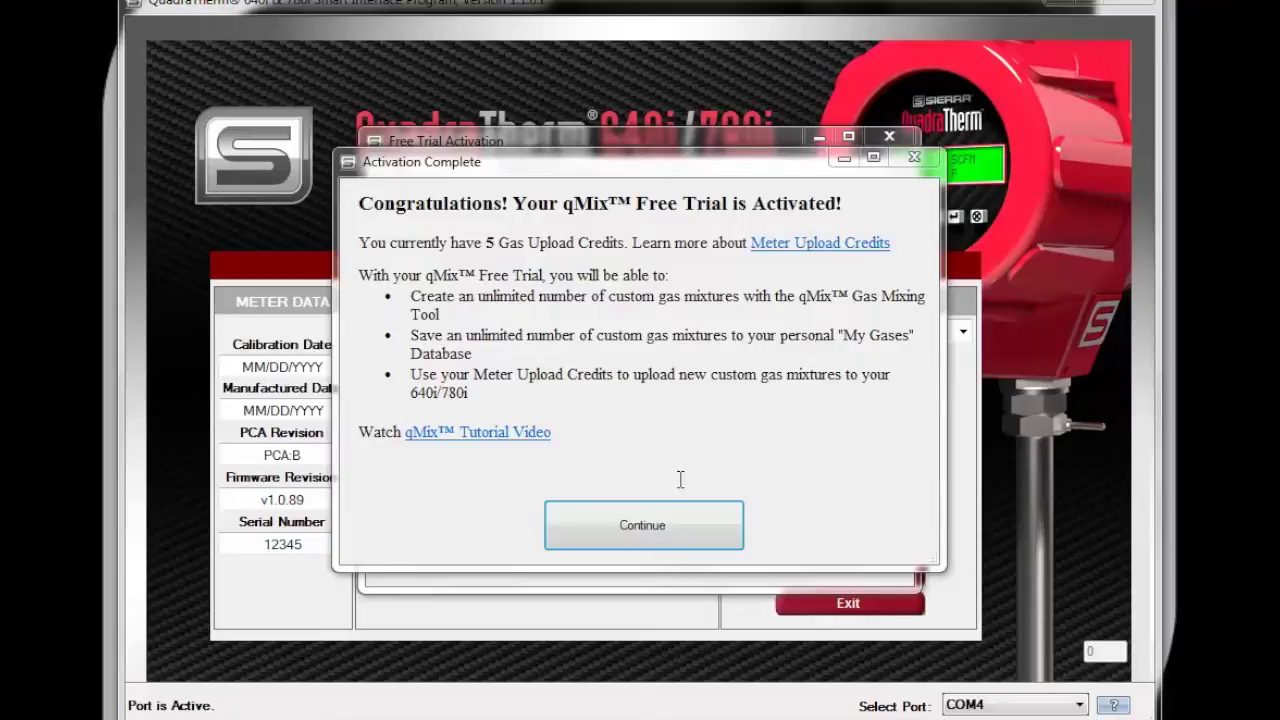
# Continue past the Activation Complete message into the qMix Gas Composition window
pyautogui.click(648, 537)
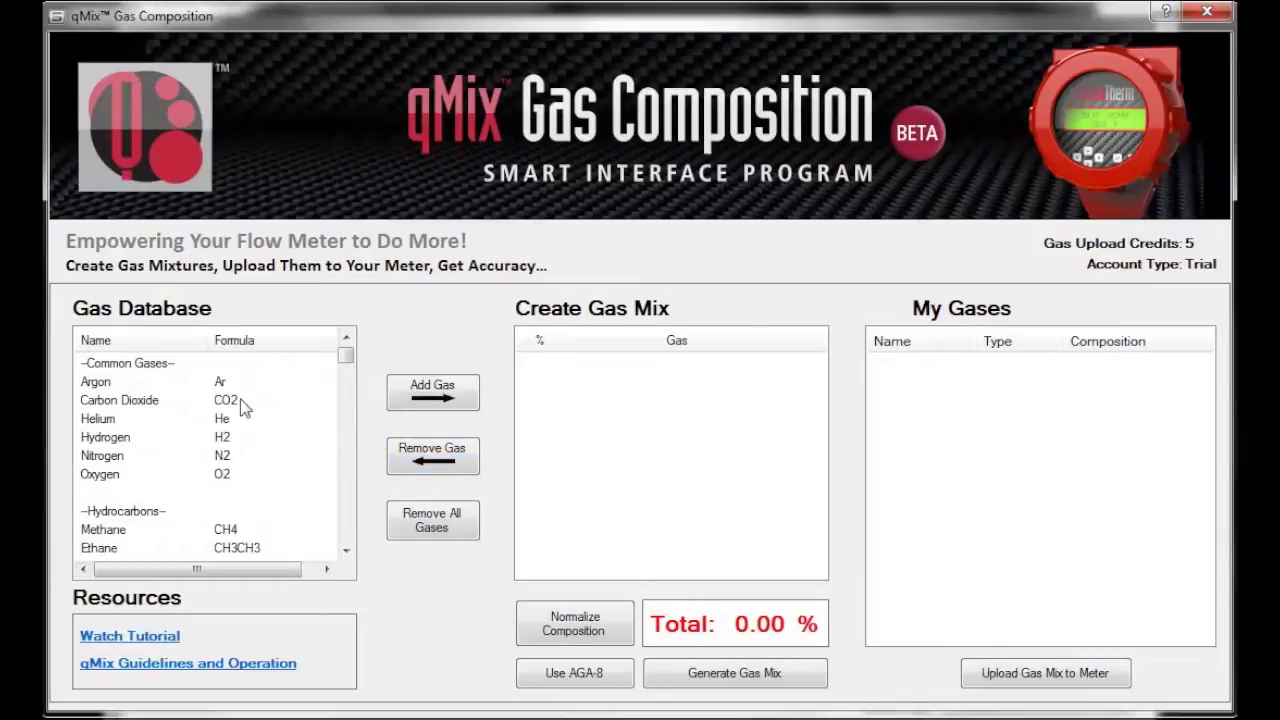
# Add Butane from the gas database to the mix, entering 20% and then correcting it to 25%
pyautogui.click(346, 552)
pyautogui.click(346, 552)
pyautogui.click(346, 552)
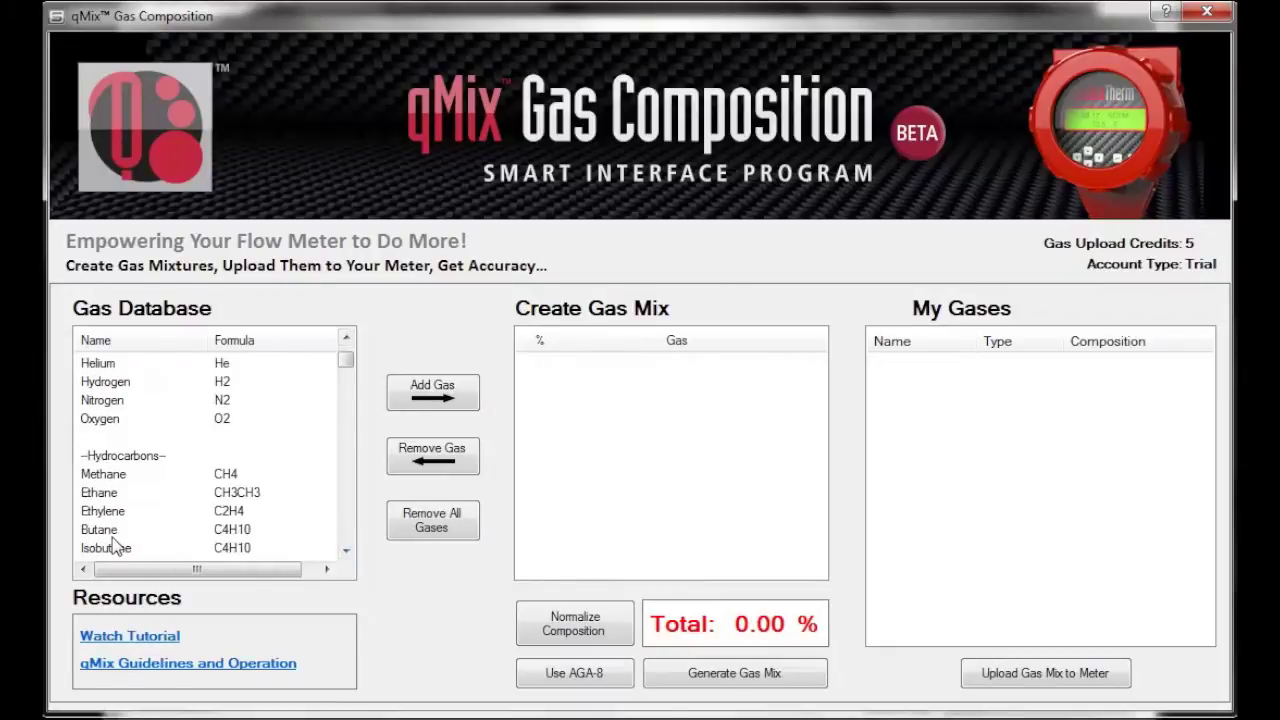
pyautogui.click(110, 530)
pyautogui.click(434, 392)
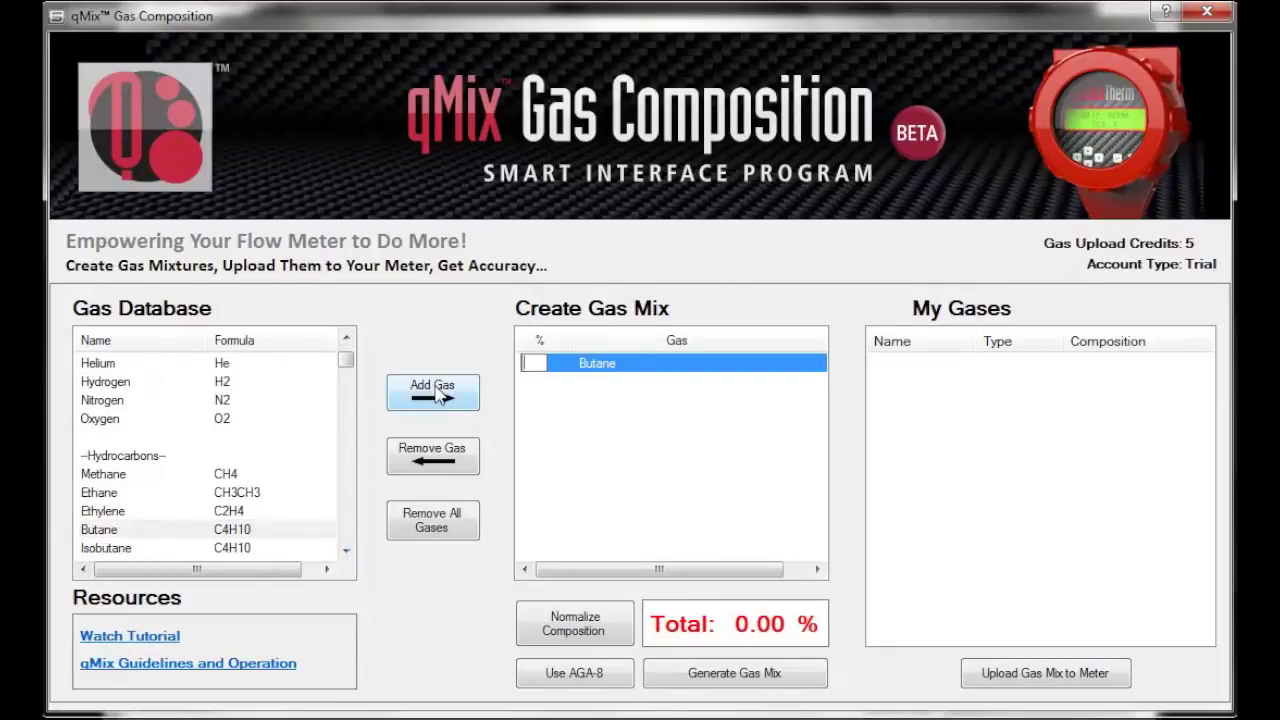
pyautogui.write('20')
pyautogui.press('Return')
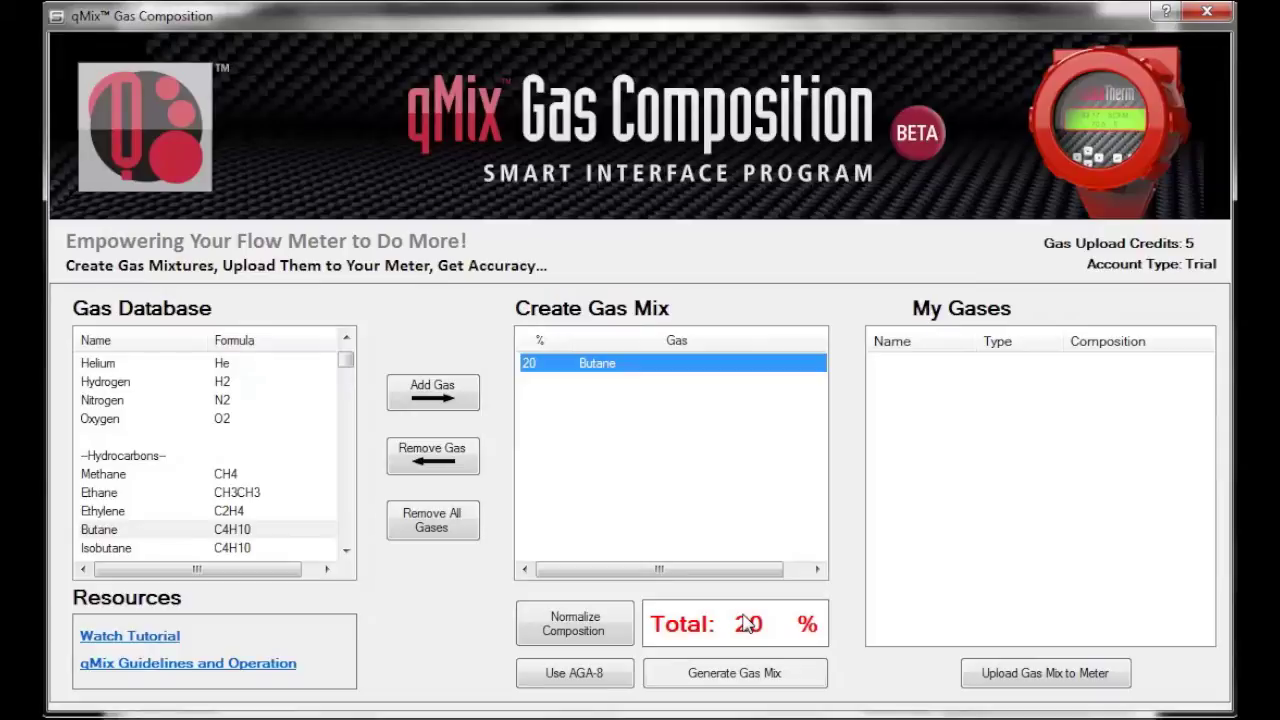
pyautogui.click(530, 363)
pyautogui.write('25')
pyautogui.press('Return')
pyautogui.click(580, 368)
pyautogui.click(444, 460)
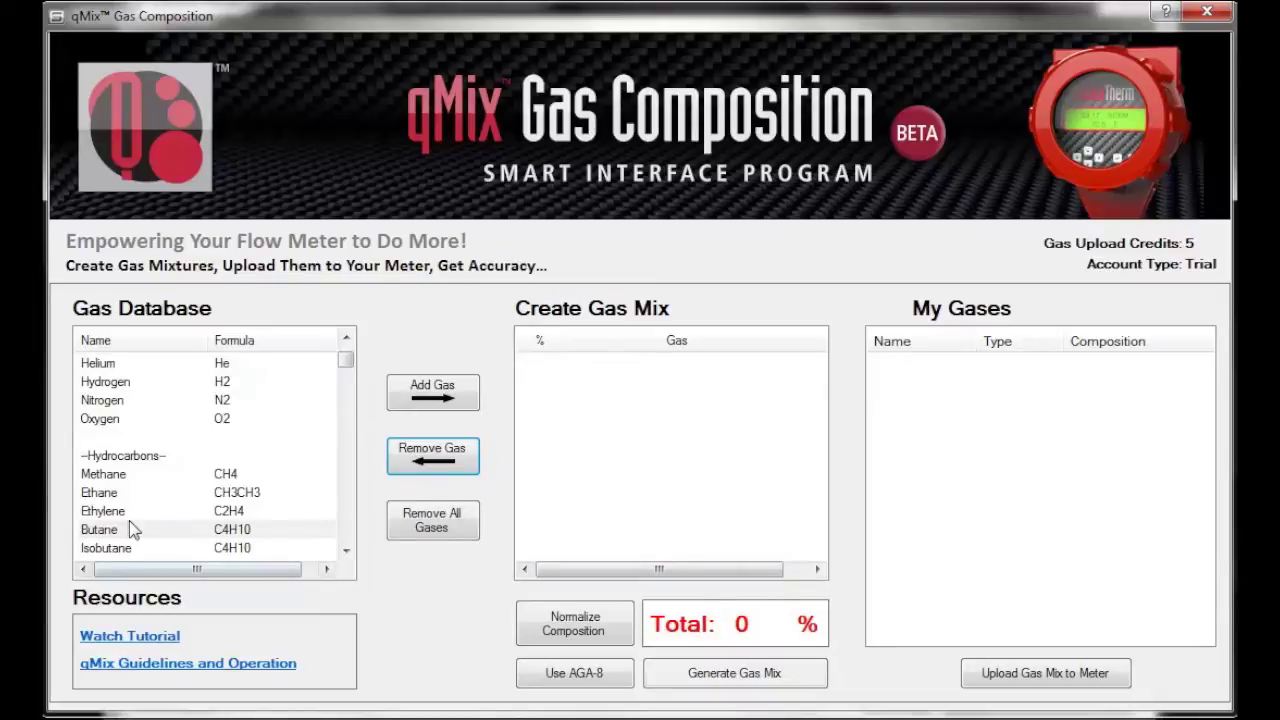
pyautogui.click(127, 530)
pyautogui.click(410, 401)
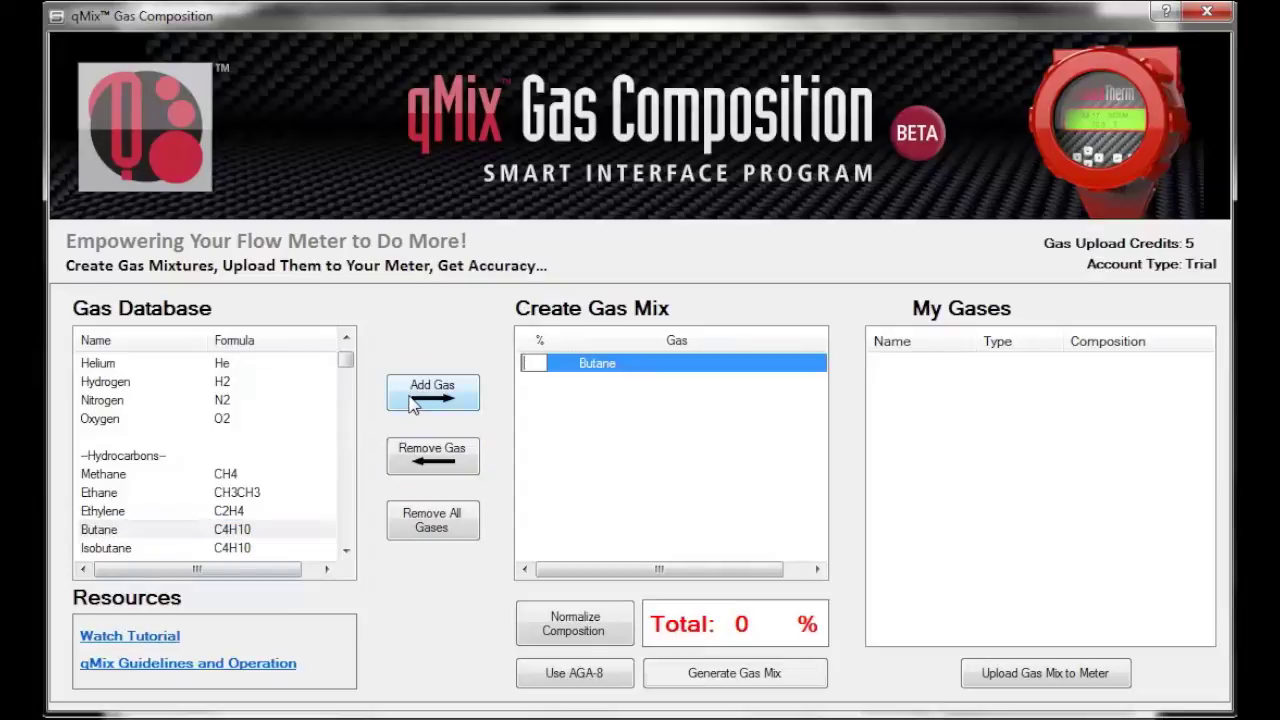
pyautogui.write('25')
pyautogui.press('Return')
# Add Hydrogen from the gas database to the mix with a 73% share
pyautogui.click(112, 383)
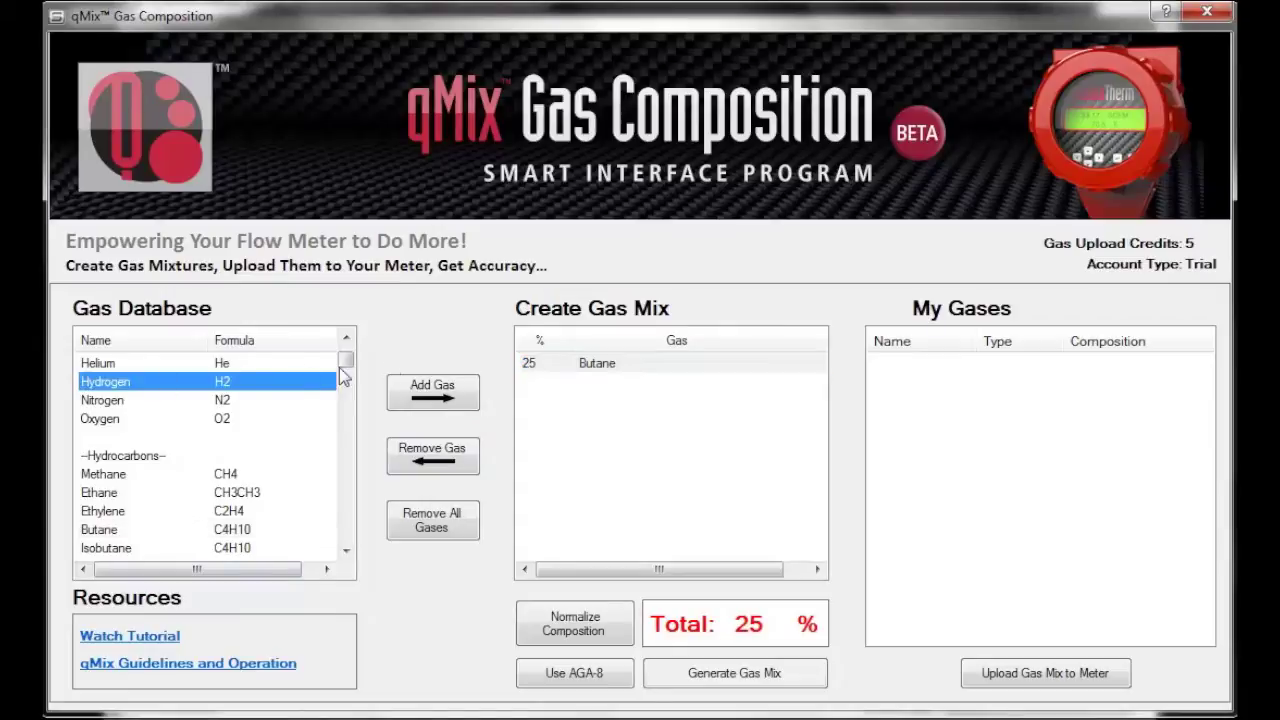
pyautogui.click(428, 395)
pyautogui.write('73')
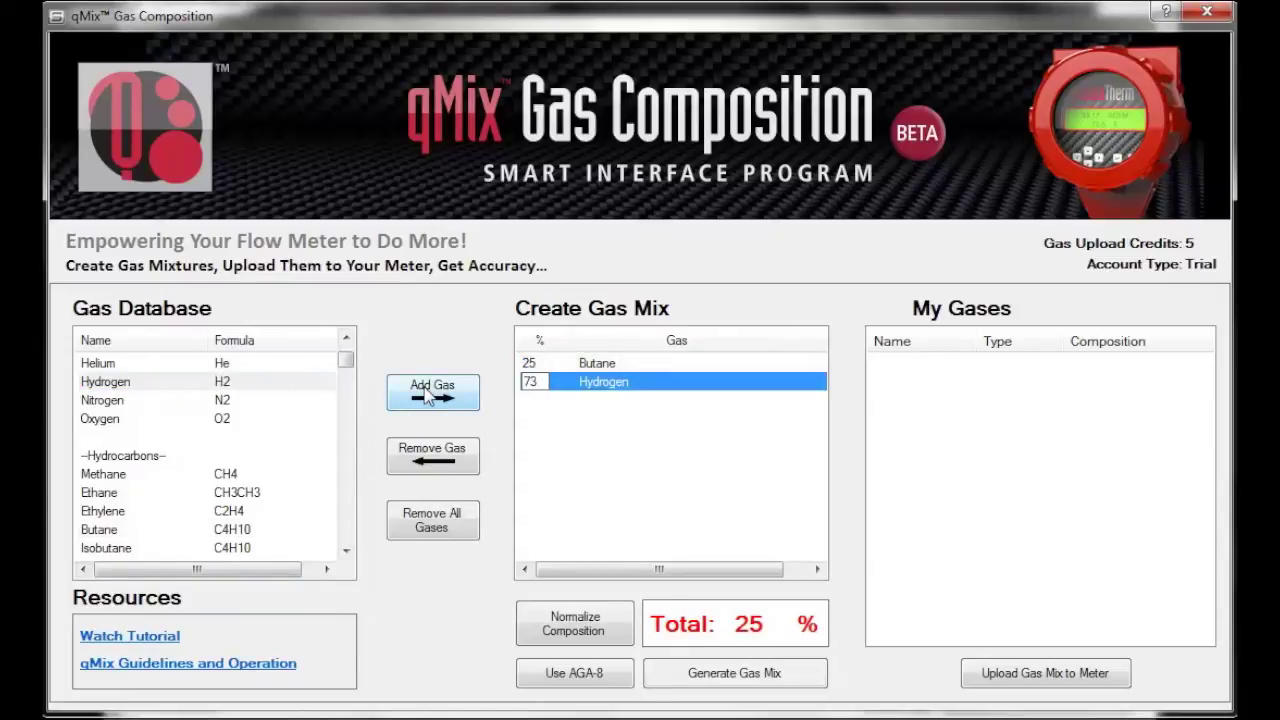
pyautogui.press('Return')
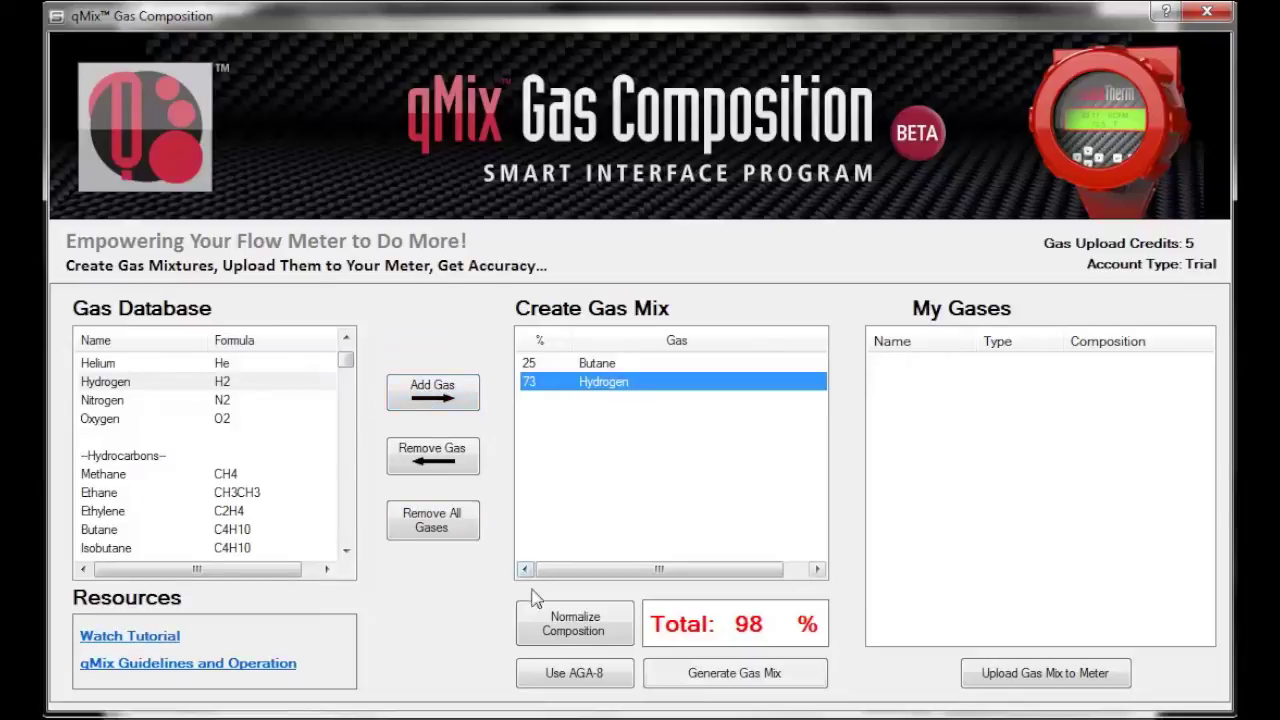
# Enable AGA-8, try generating the mix, and dismiss the warning that it doesn't total 100%
pyautogui.click(570, 678)
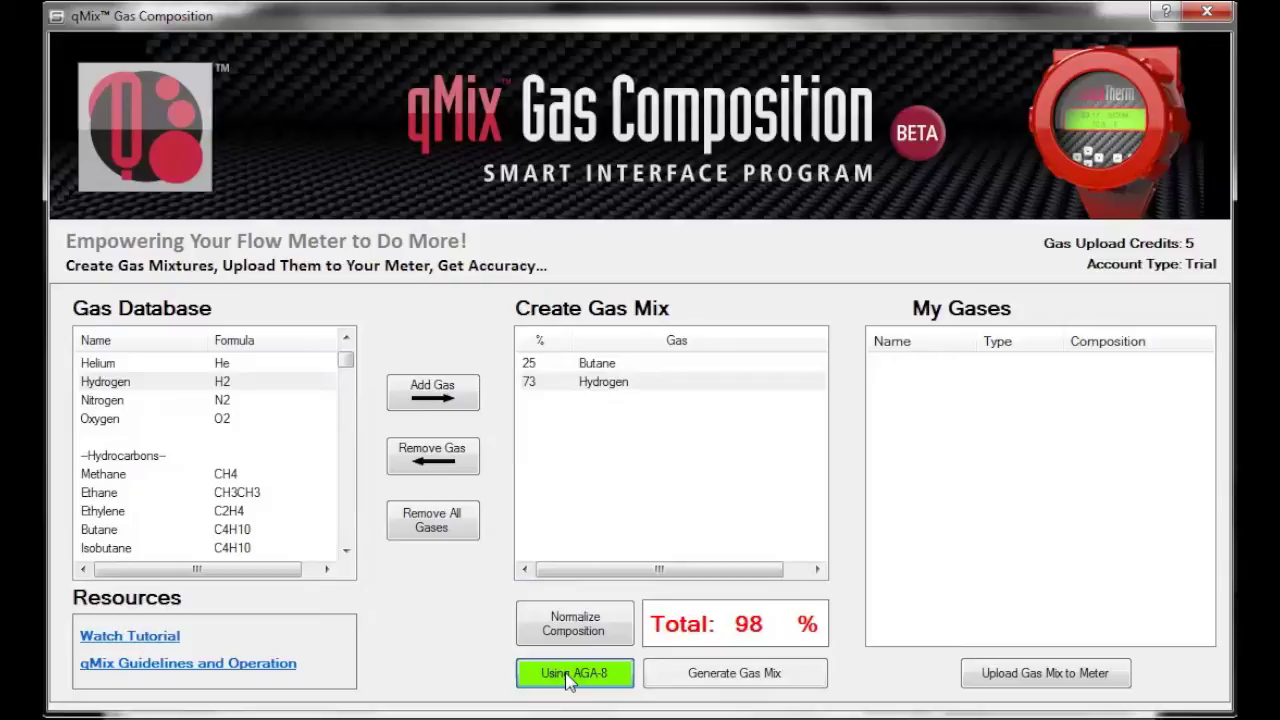
pyautogui.click(738, 680)
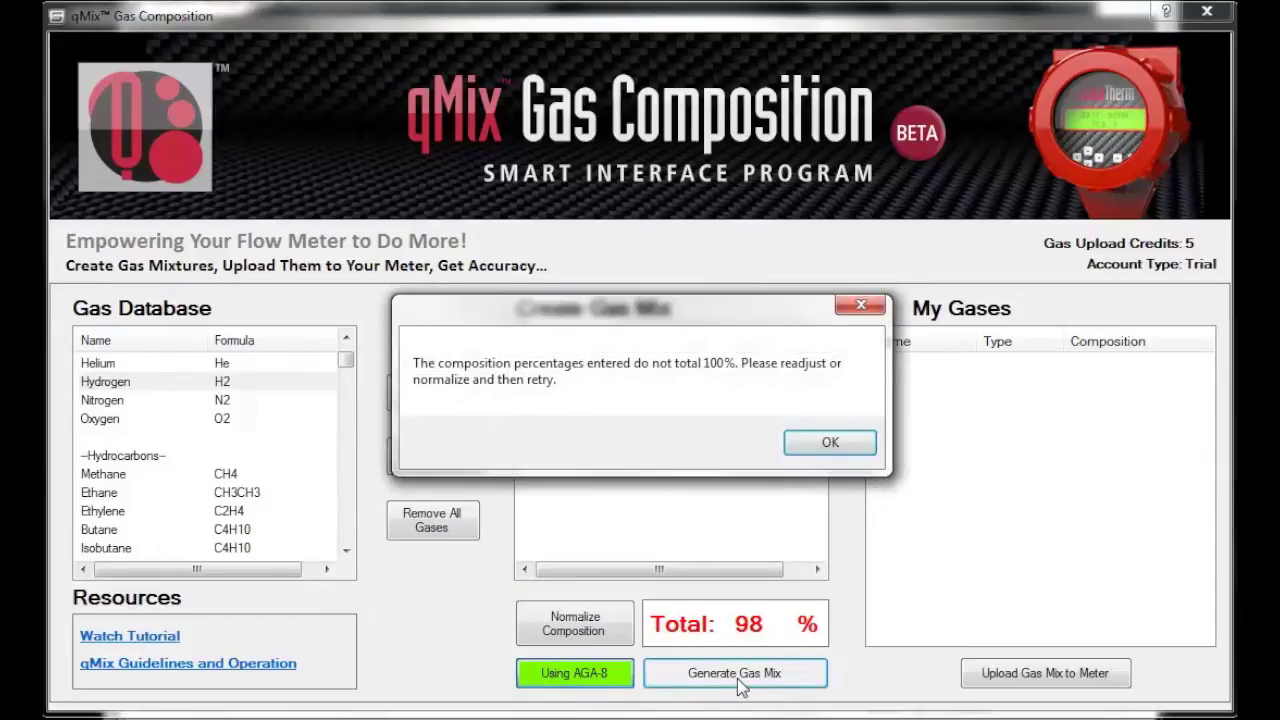
pyautogui.click(830, 445)
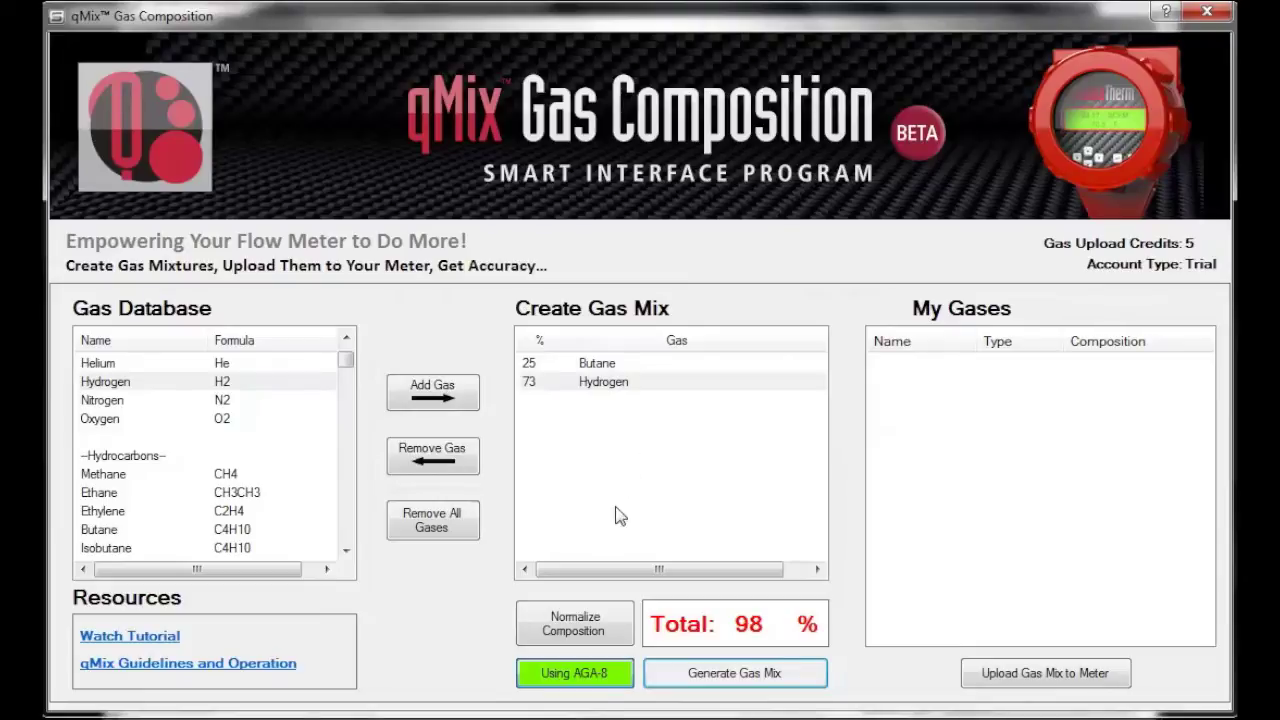
# Normalize the composition to 100%, then set Volume mix basis and the mix name 'GasMix'
pyautogui.click(572, 632)
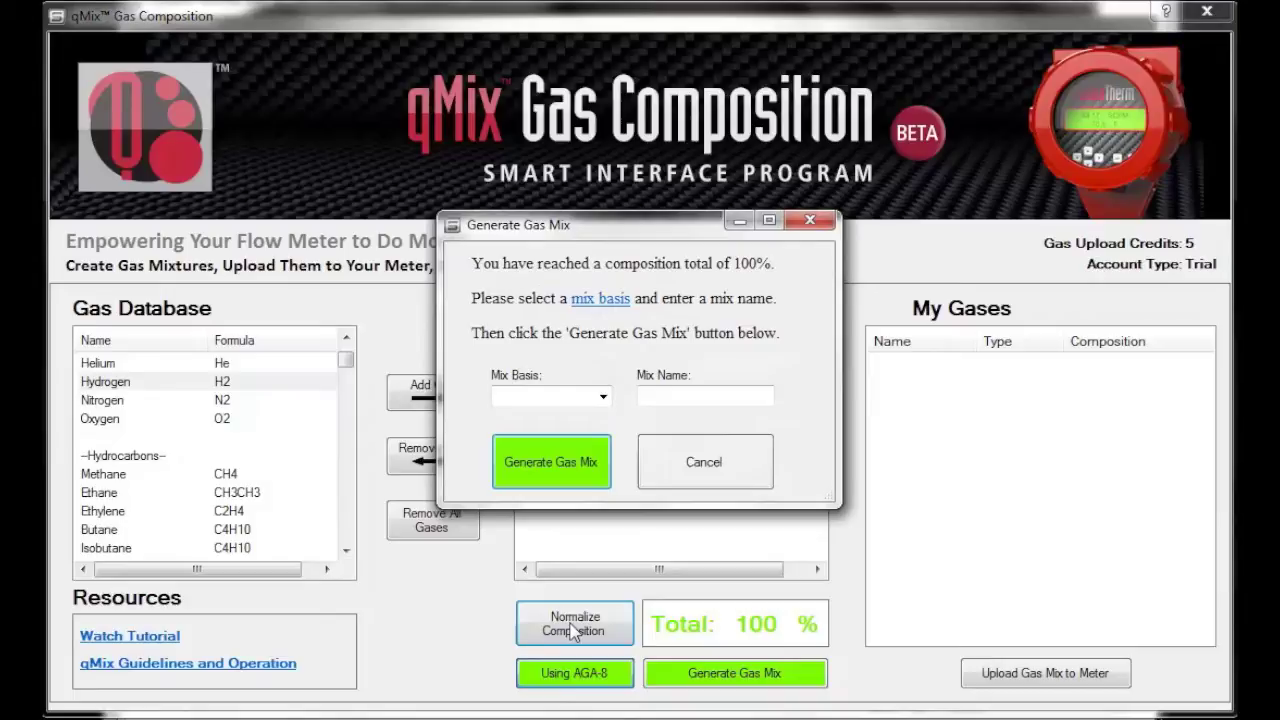
pyautogui.click(600, 400)
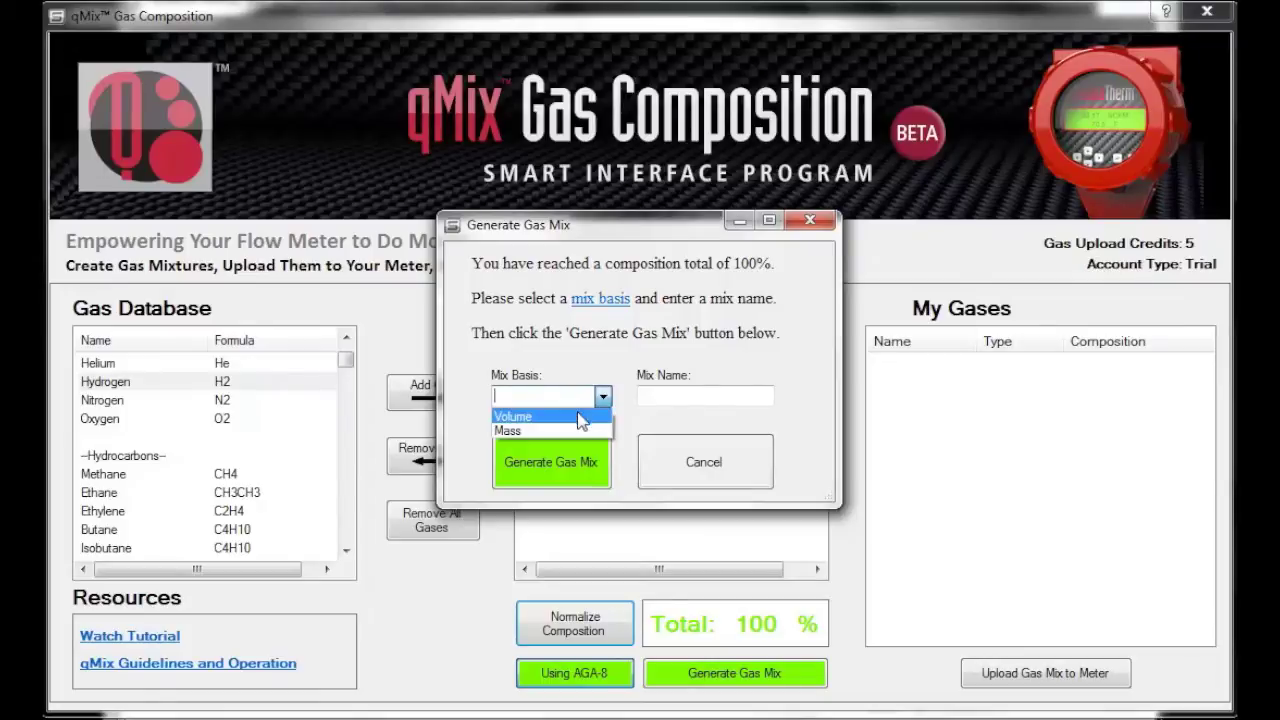
pyautogui.click(582, 418)
pyautogui.click(661, 397)
pyautogui.write('GasMix')
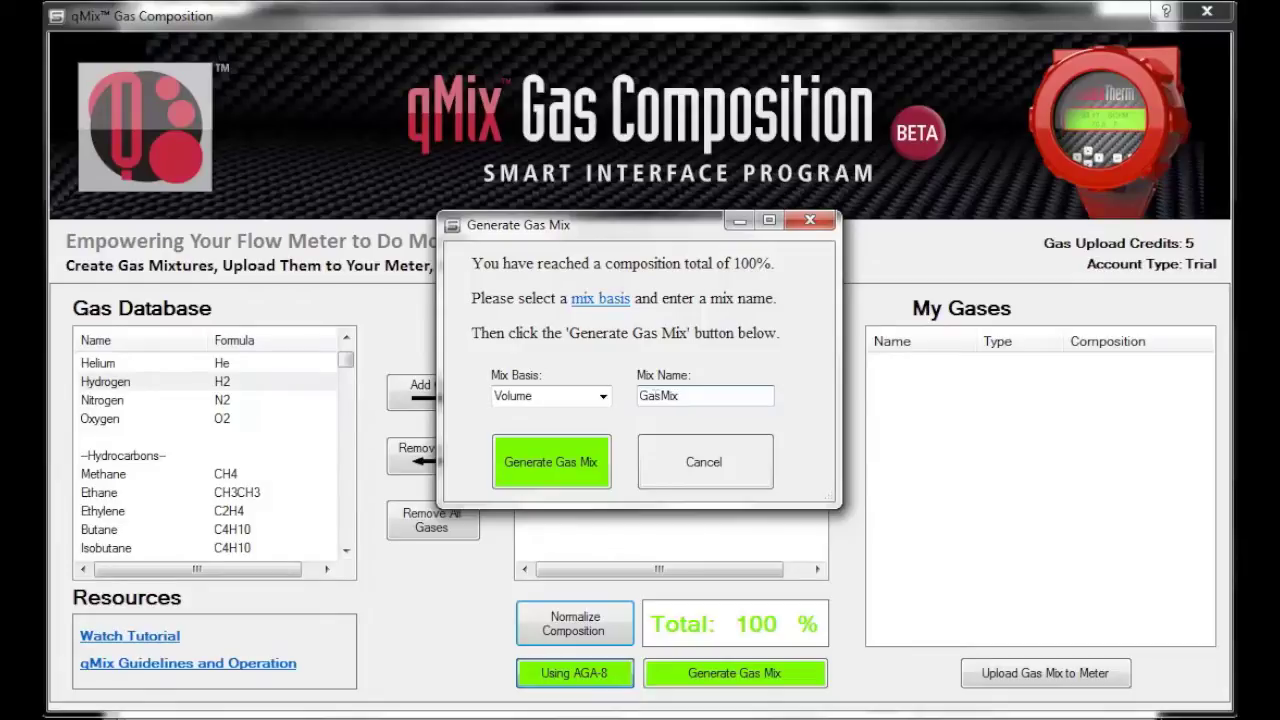
# Generate GasMix and acknowledge the 'GasMix Has Been Created' confirmation
pyautogui.click(547, 464)
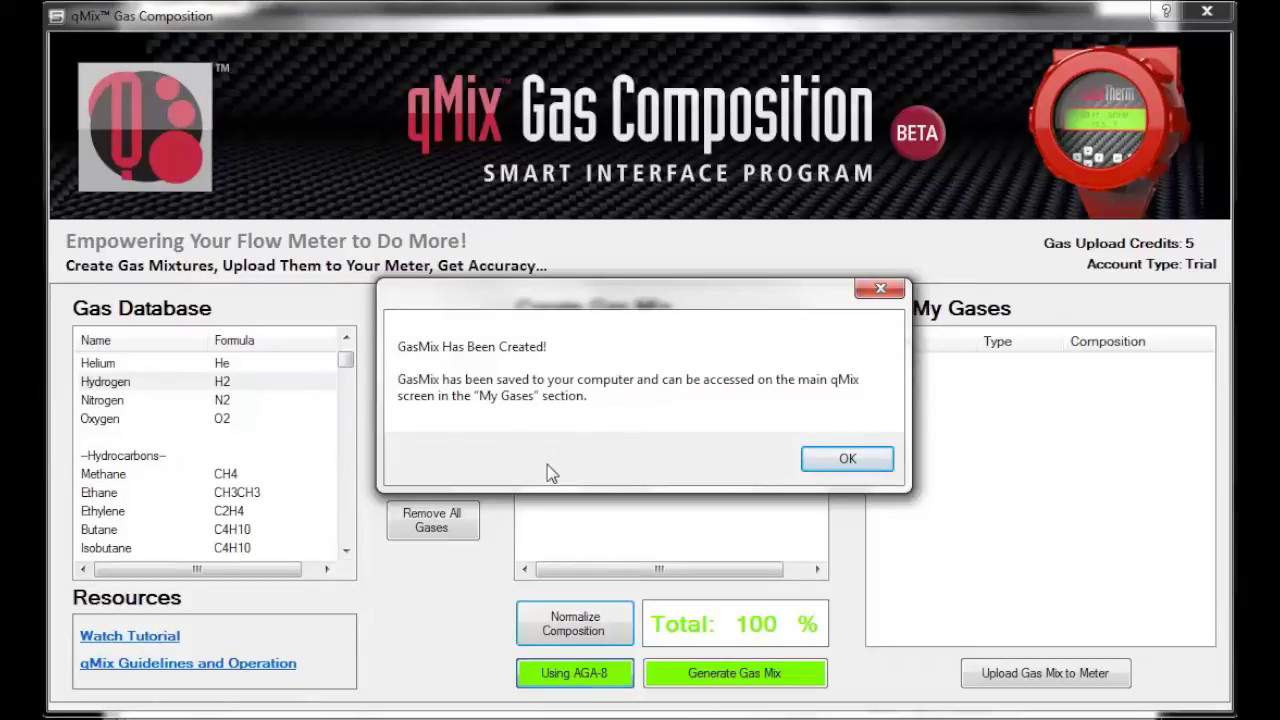
pyautogui.click(840, 462)
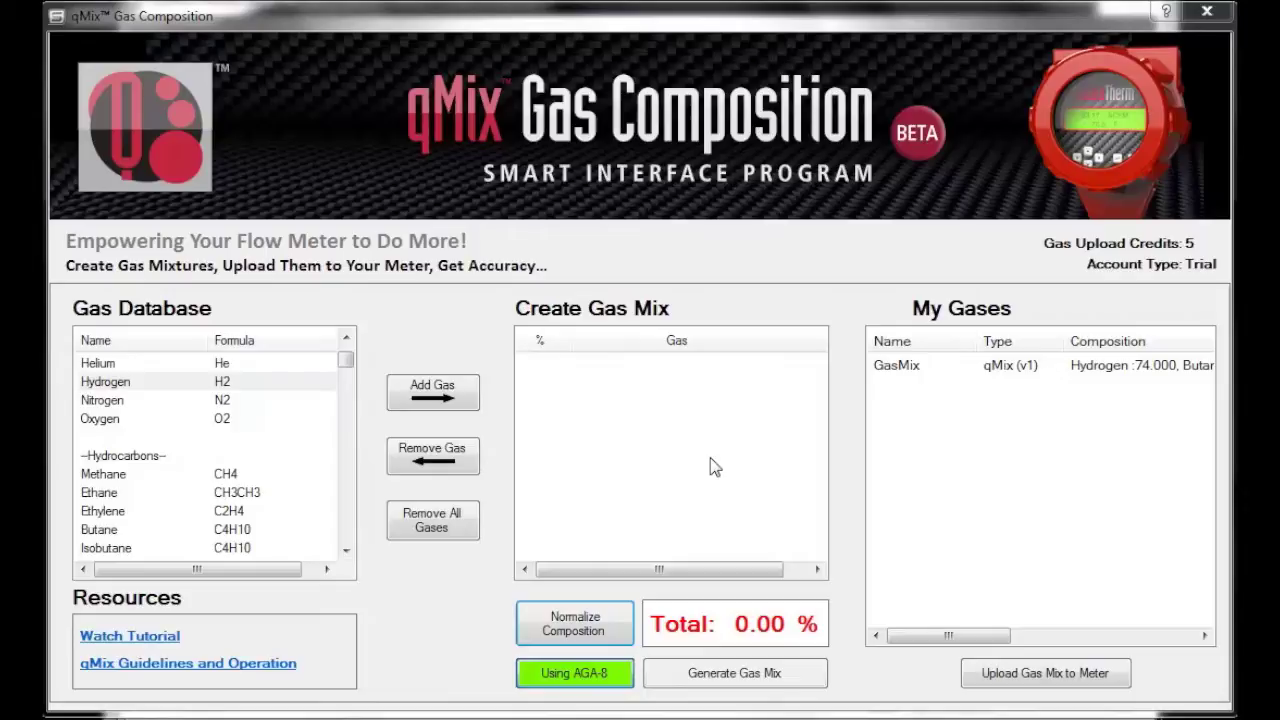
# Upload GasMix from My Gases to meter slot '2 - CarbonDioxide', saving the existing CarbonDioxide to My Gases first
pyautogui.click(1095, 370)
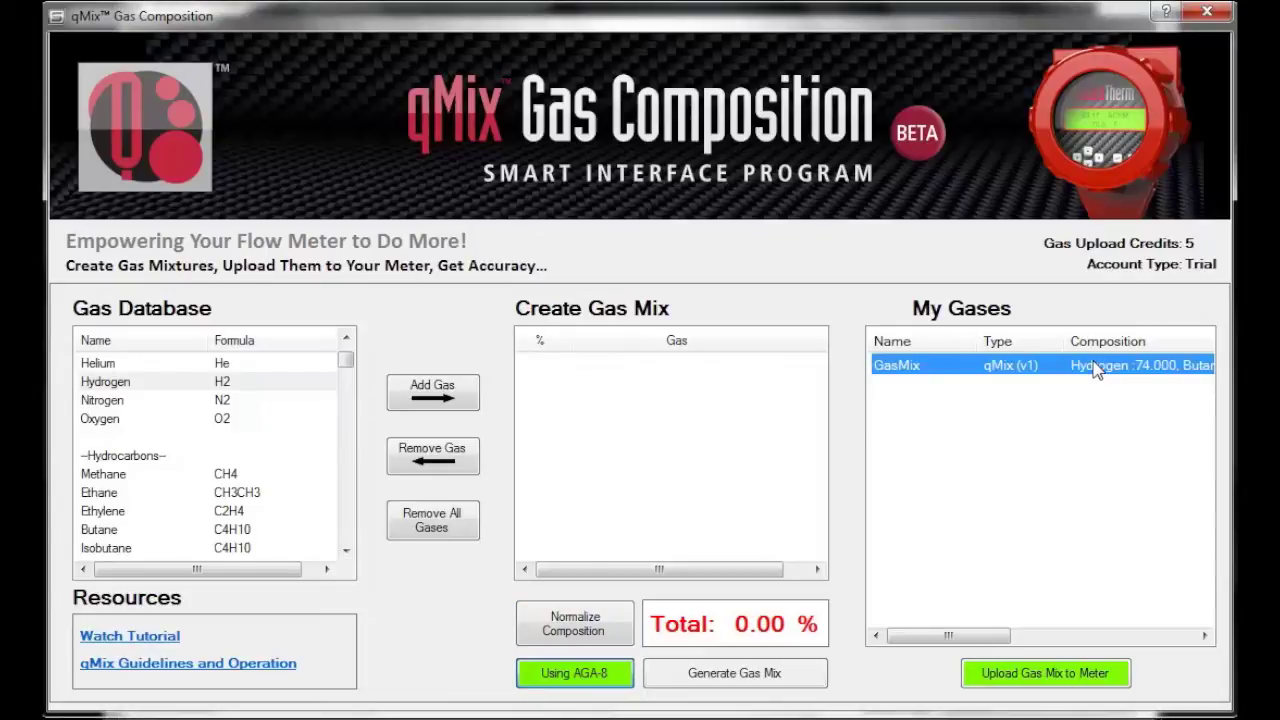
pyautogui.click(1057, 676)
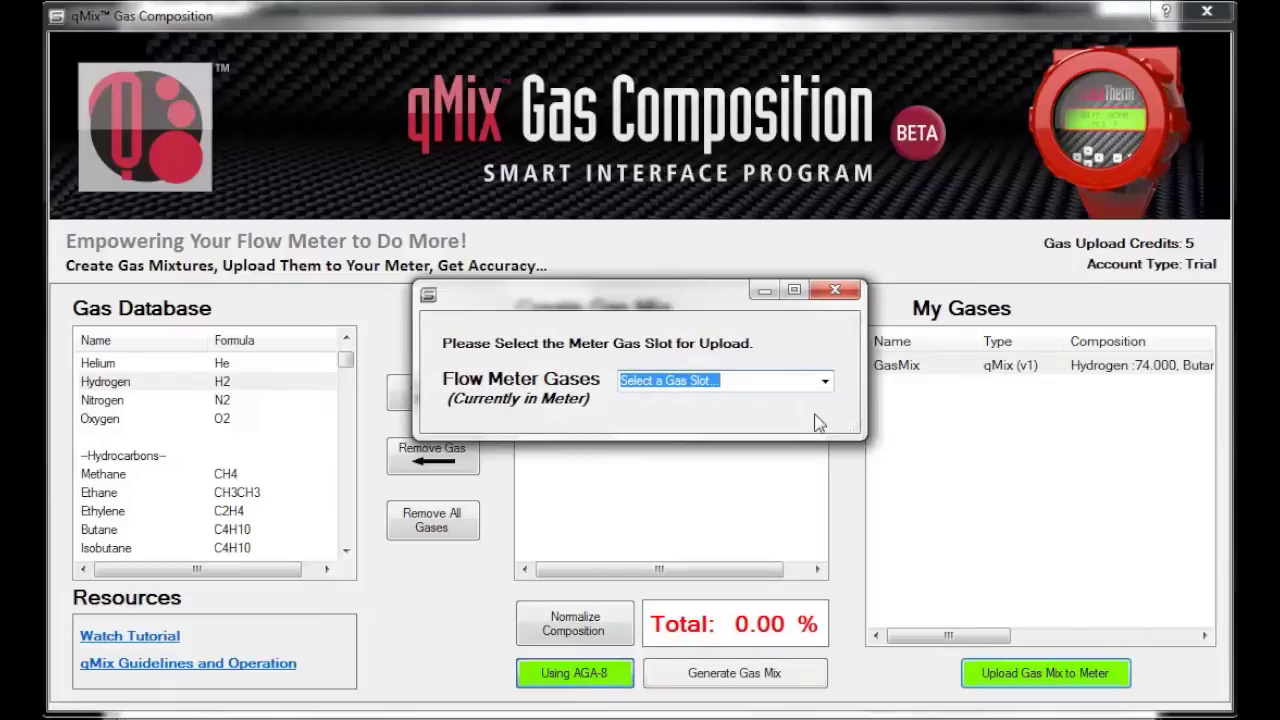
pyautogui.click(826, 381)
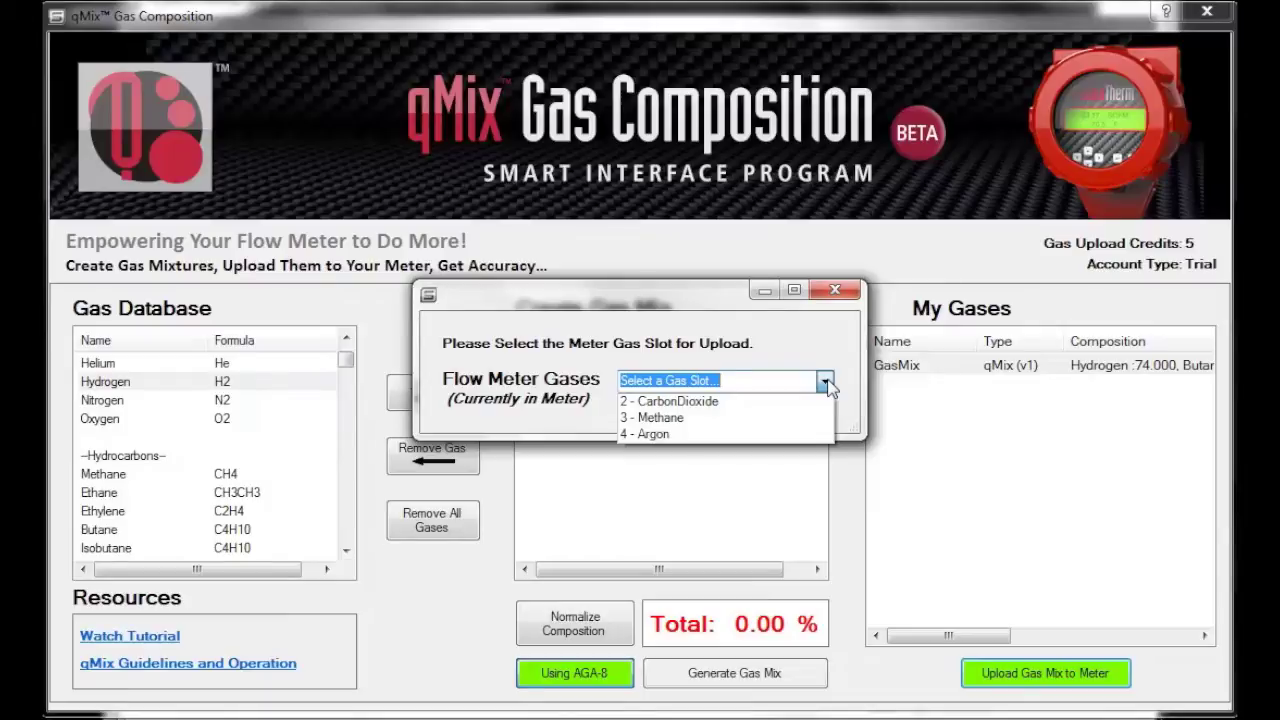
pyautogui.click(763, 403)
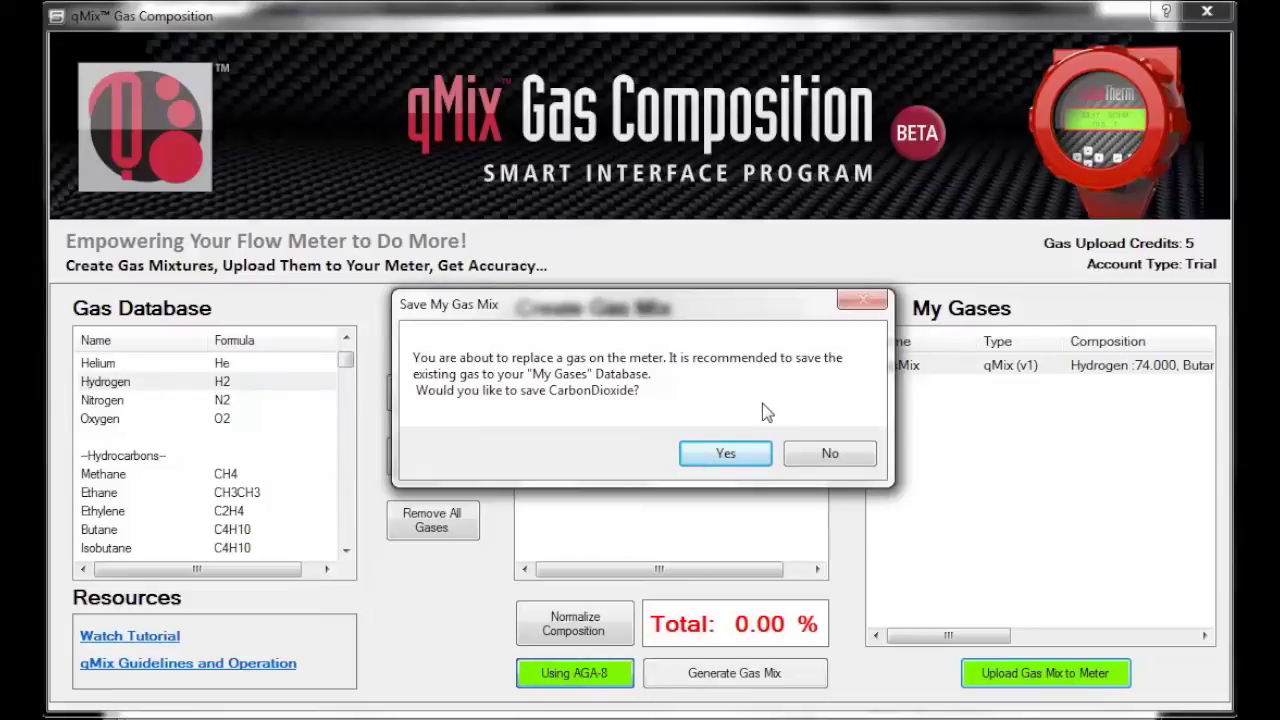
pyautogui.click(726, 454)
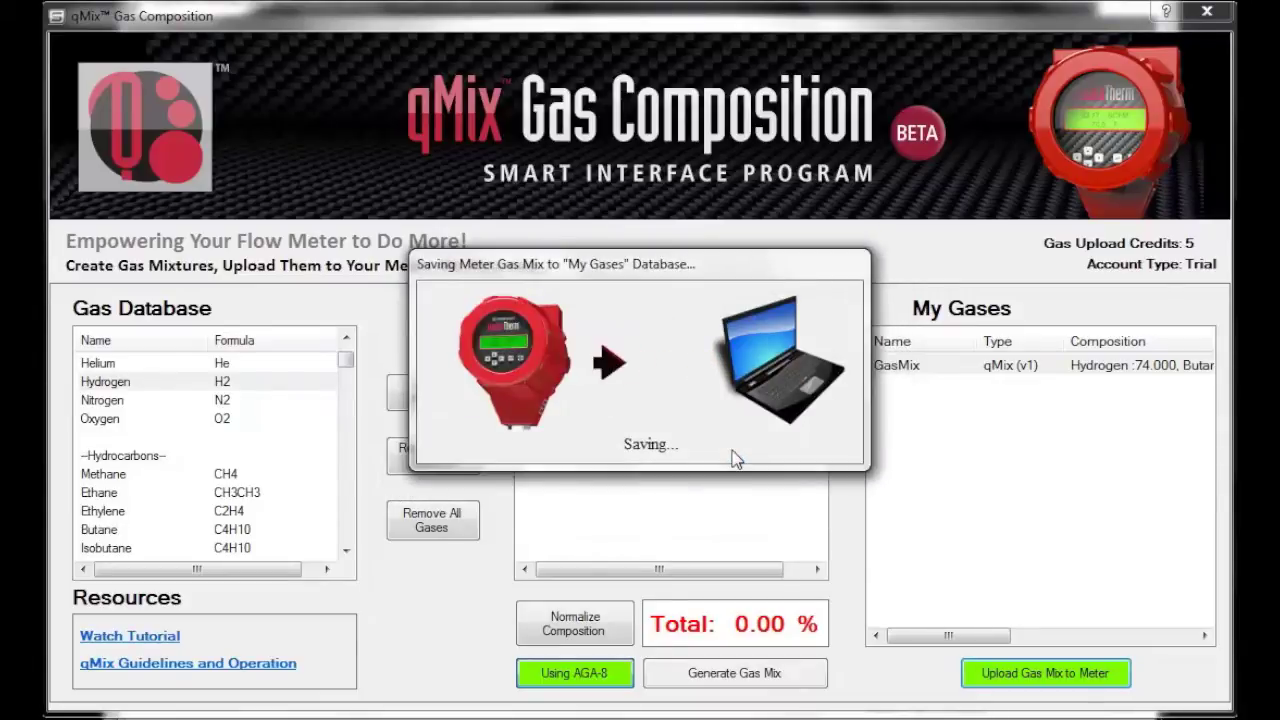
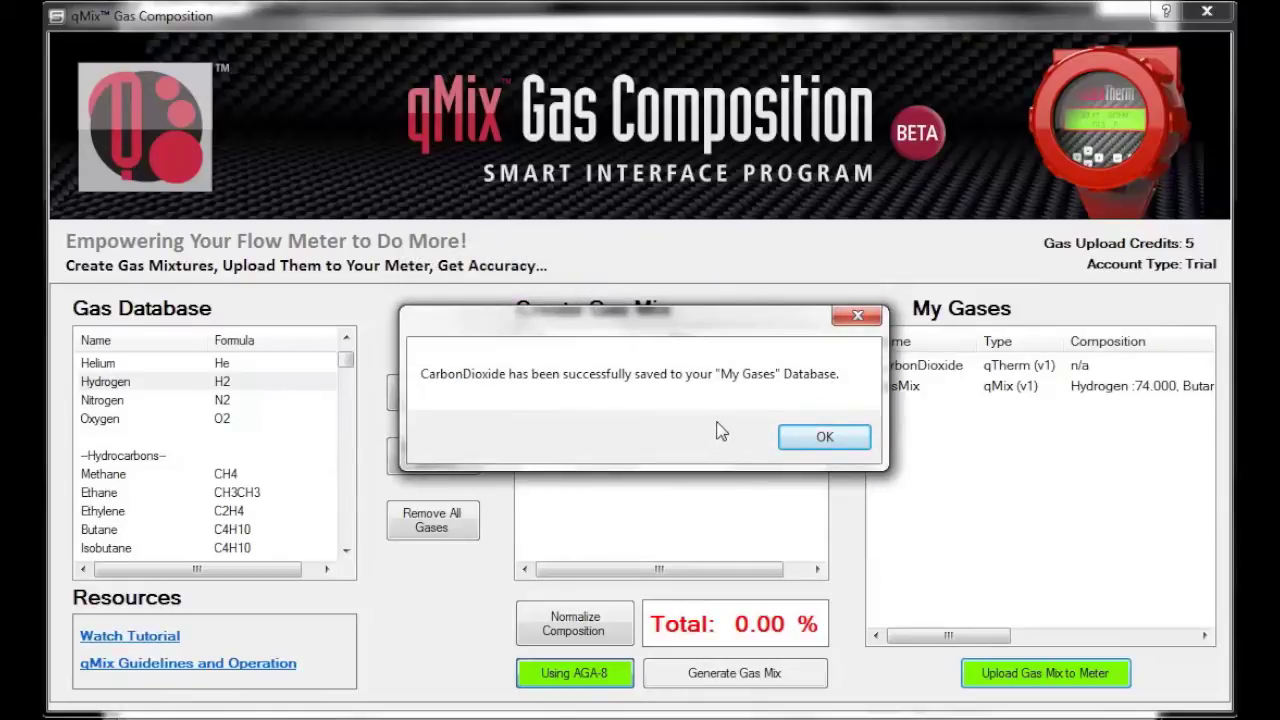
# Dismiss the CarbonDioxide saved message and begin uploading GasMix to the meter
pyautogui.click(824, 438)
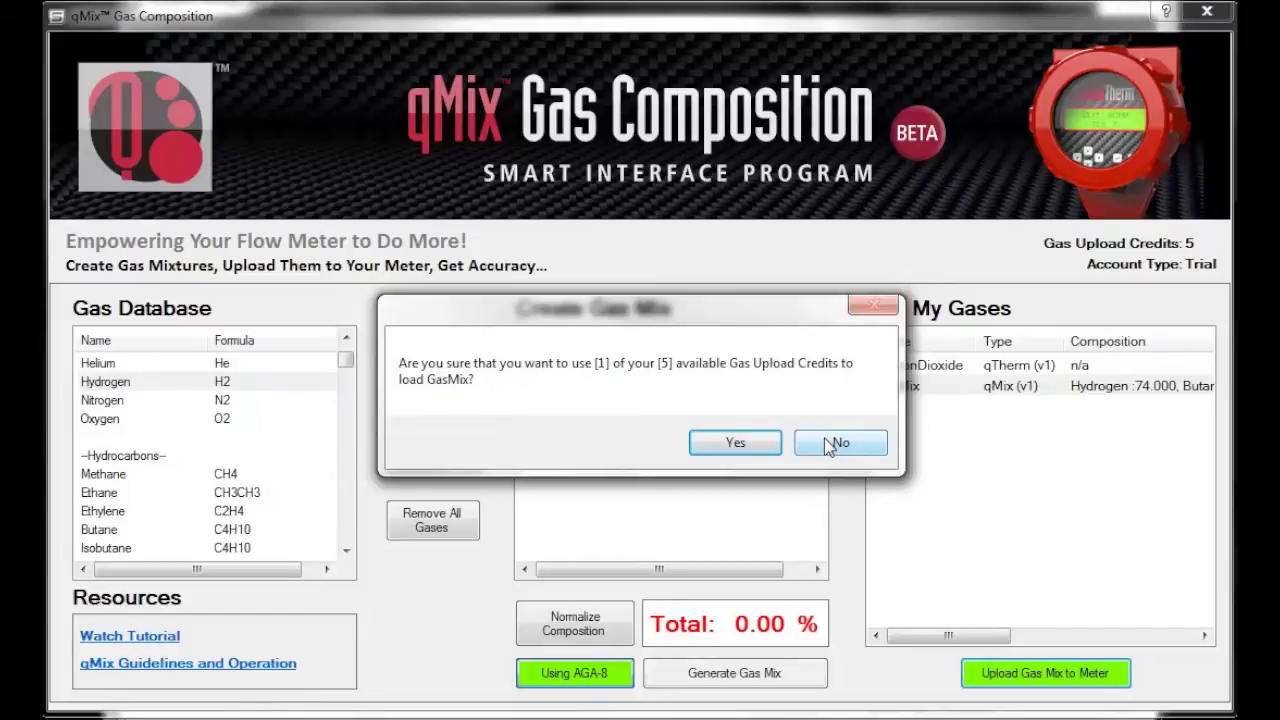
# Spend one upload credit to load GasMix onto the meter, leaving 4 credits
pyautogui.click(720, 446)
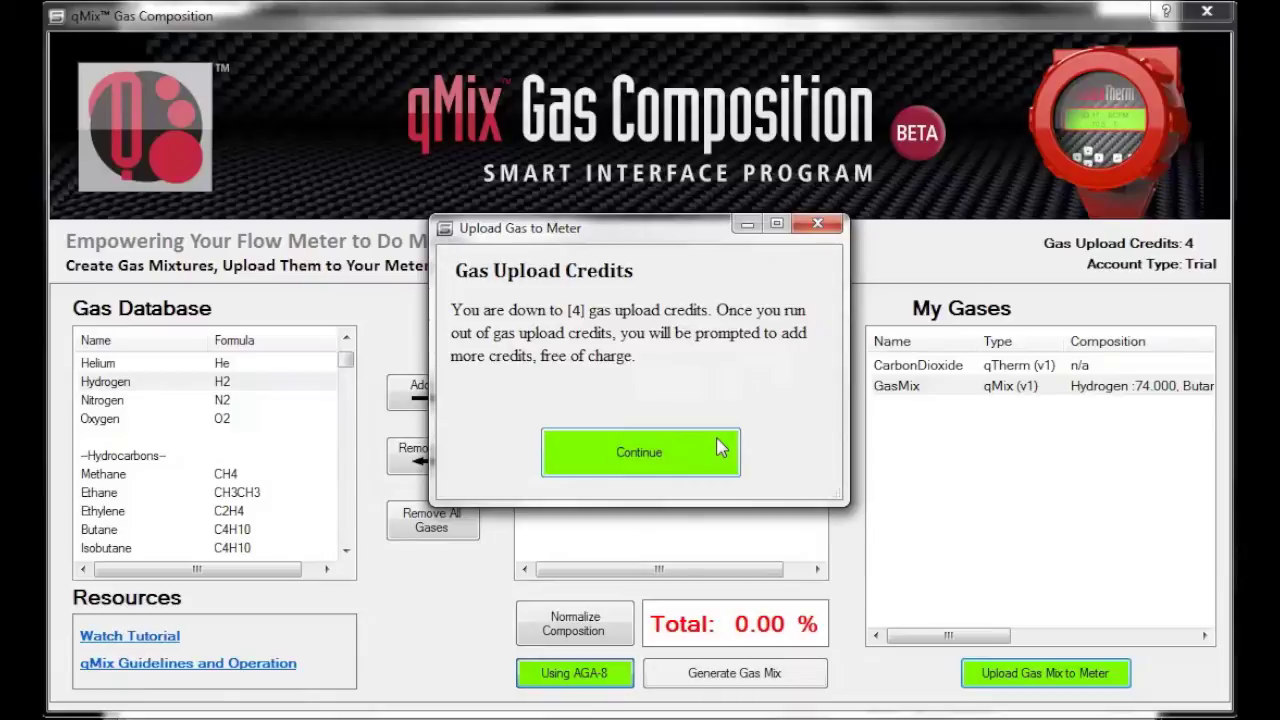
pyautogui.click(651, 453)
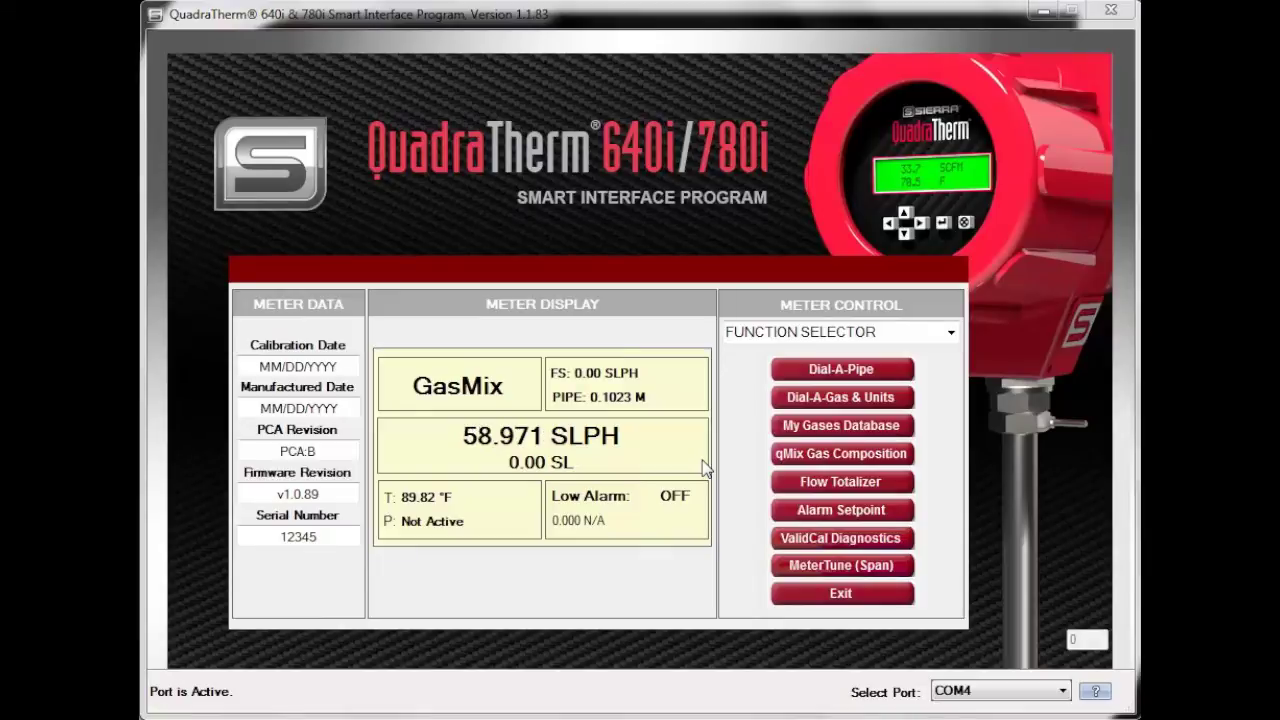
# Switch the Function Selector to the My Gases Database
pyautogui.click(948, 332)
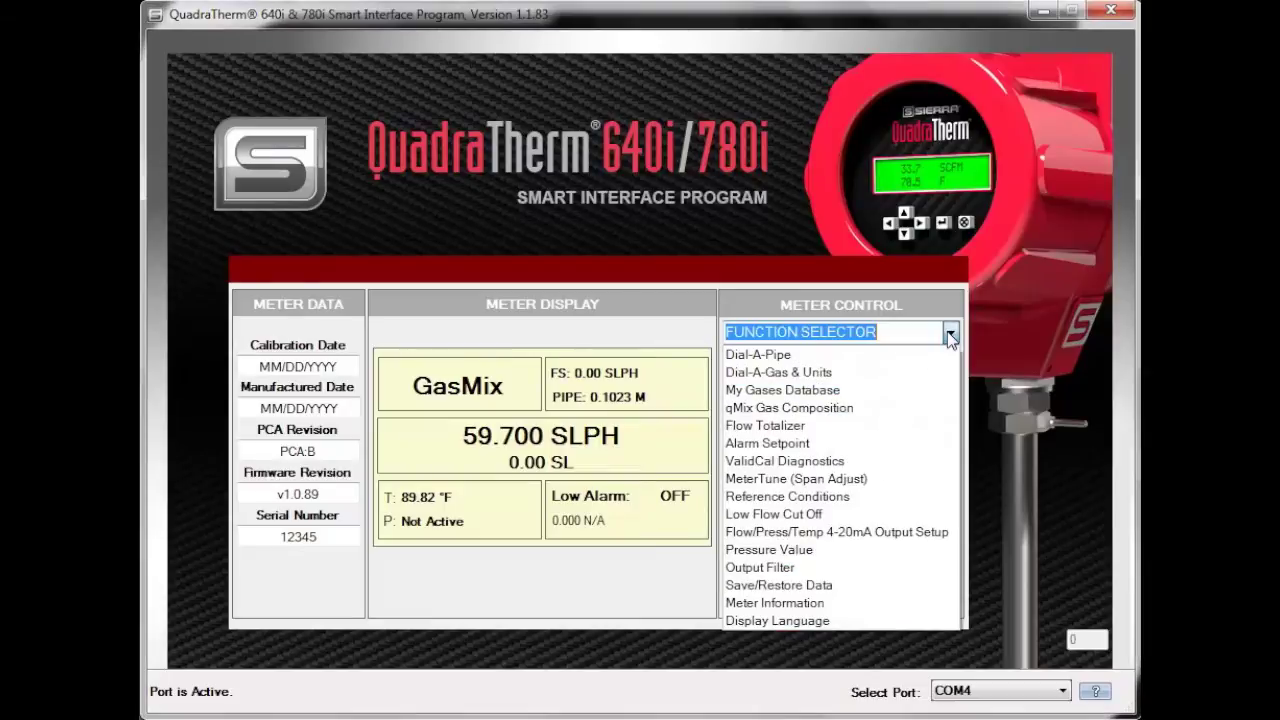
pyautogui.click(855, 389)
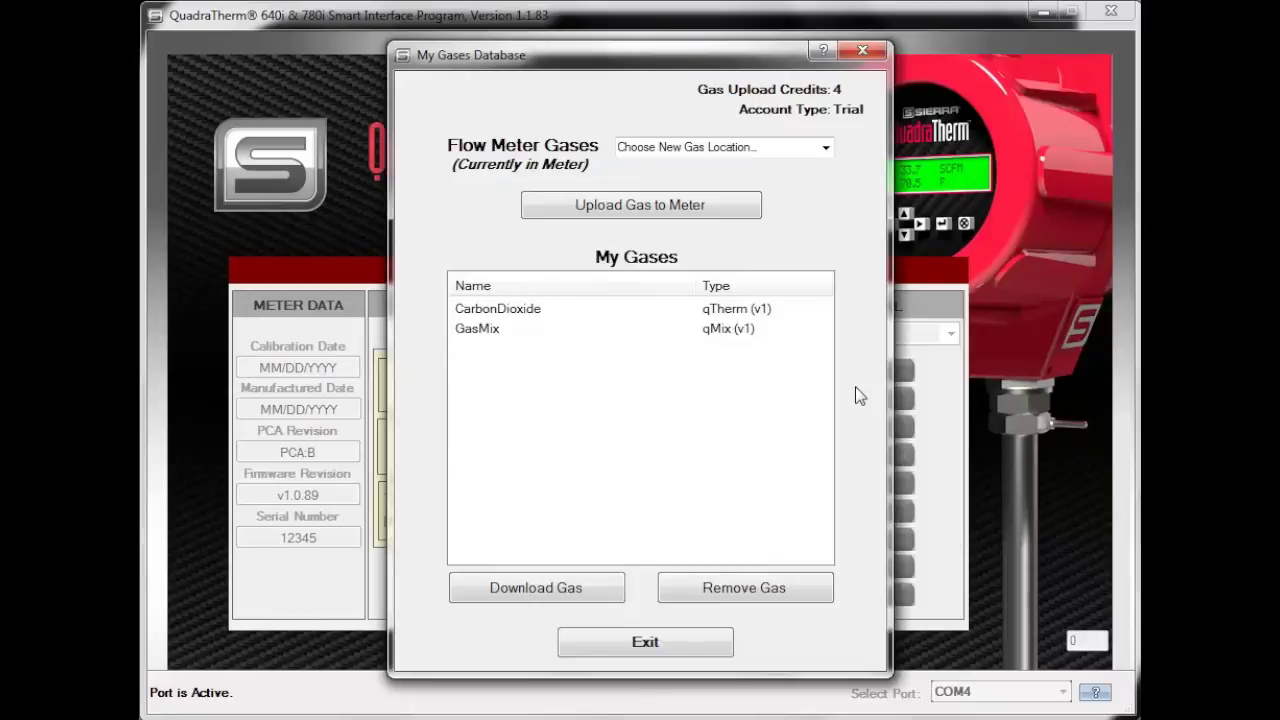
# Upload GasMix to the meter, targeting slot 3 currently holding Methane
pyautogui.click(487, 334)
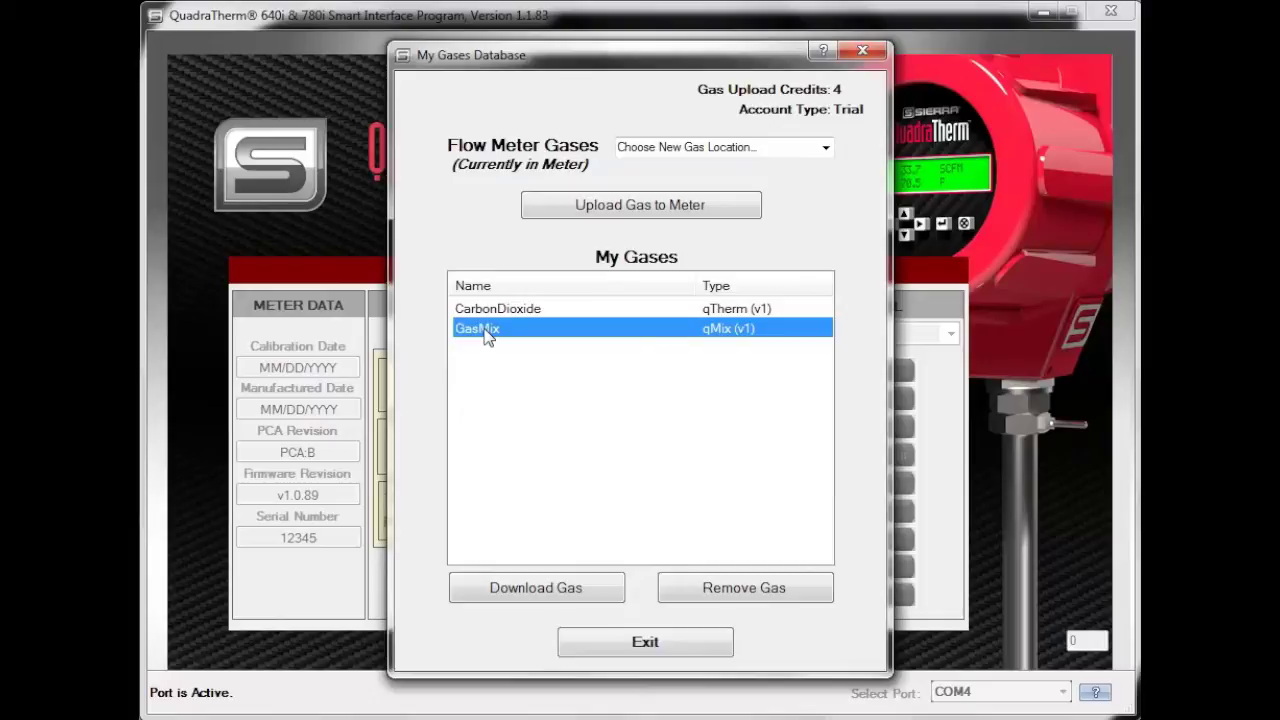
pyautogui.click(826, 149)
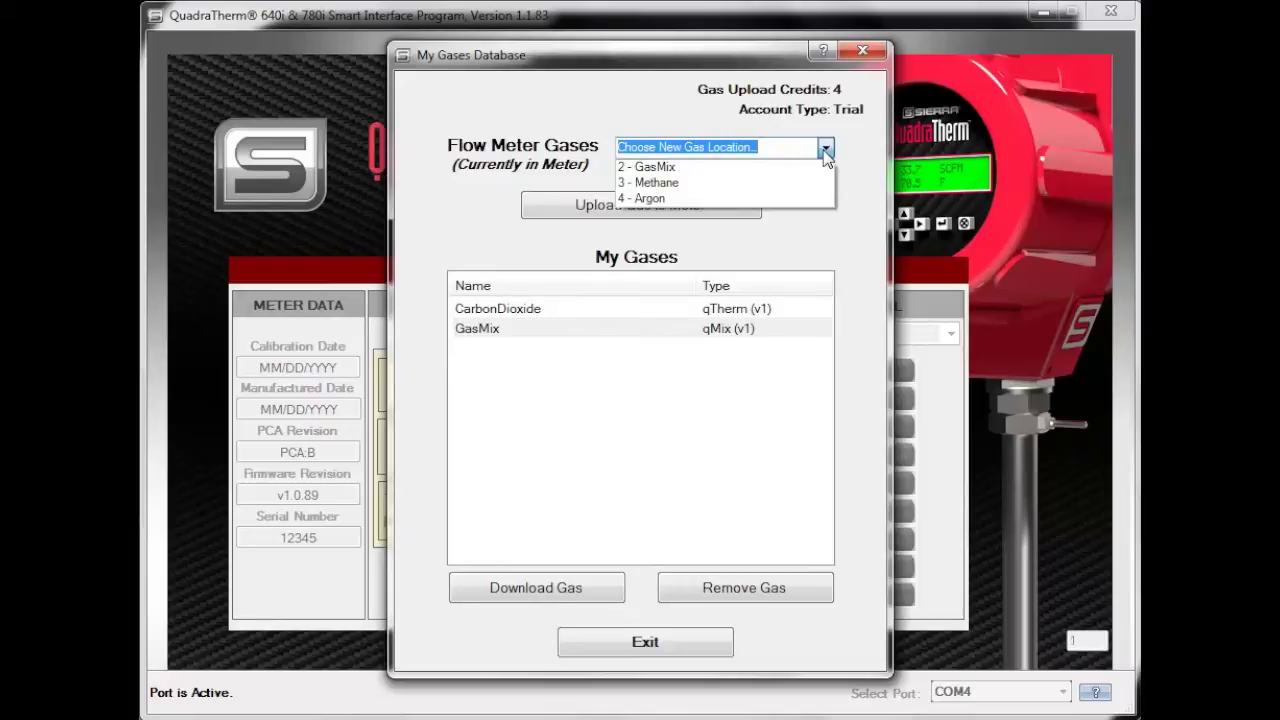
pyautogui.click(745, 184)
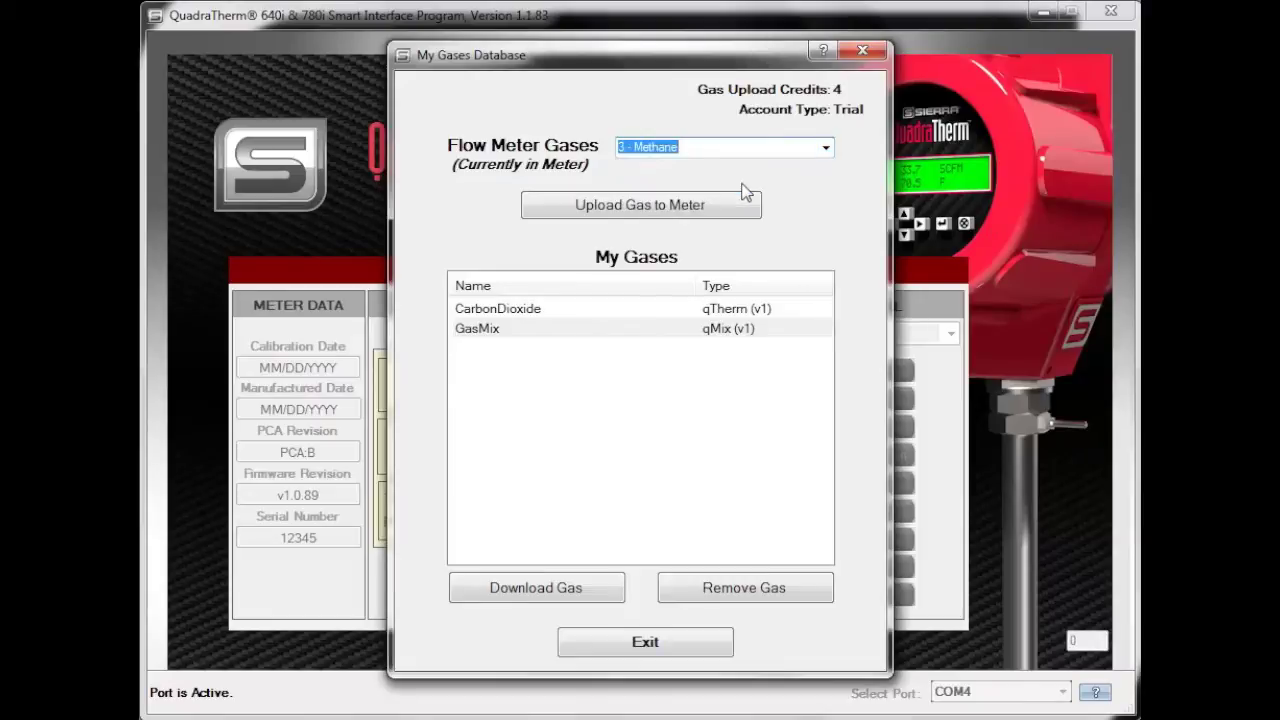
pyautogui.click(661, 210)
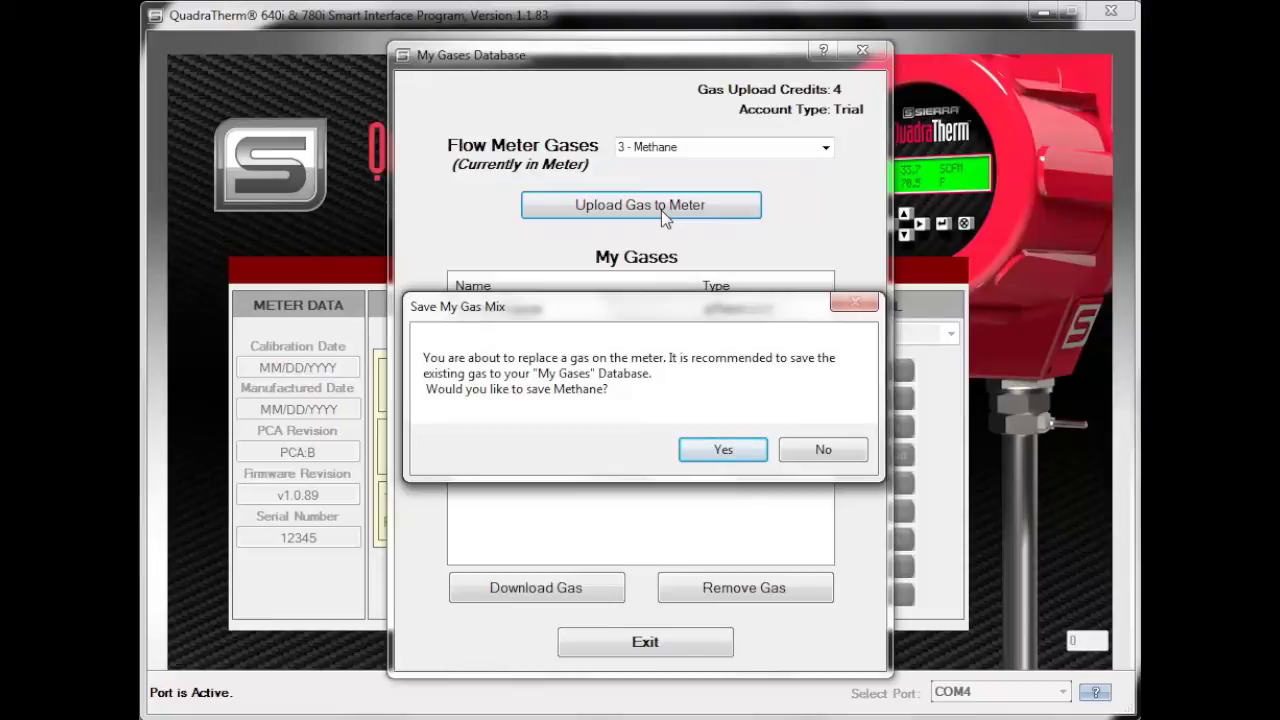
# Save Methane to My Gases and acknowledge the saved confirmation
pyautogui.click(729, 449)
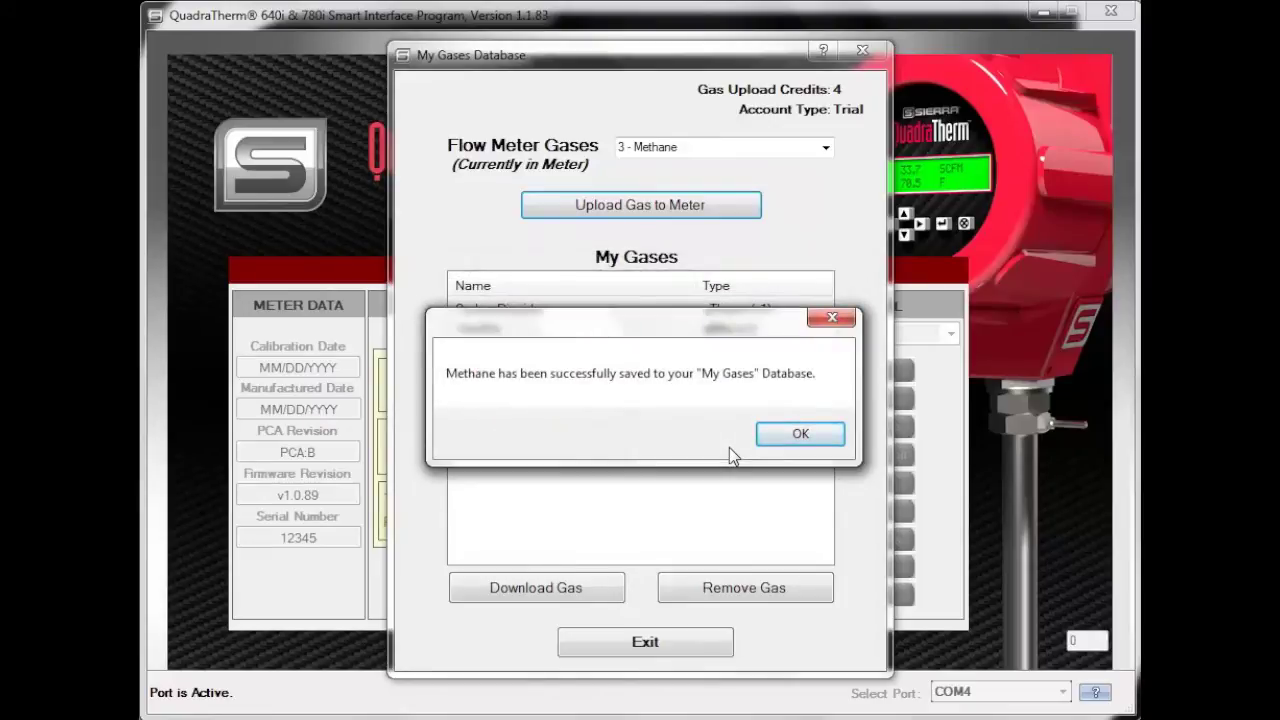
pyautogui.click(798, 434)
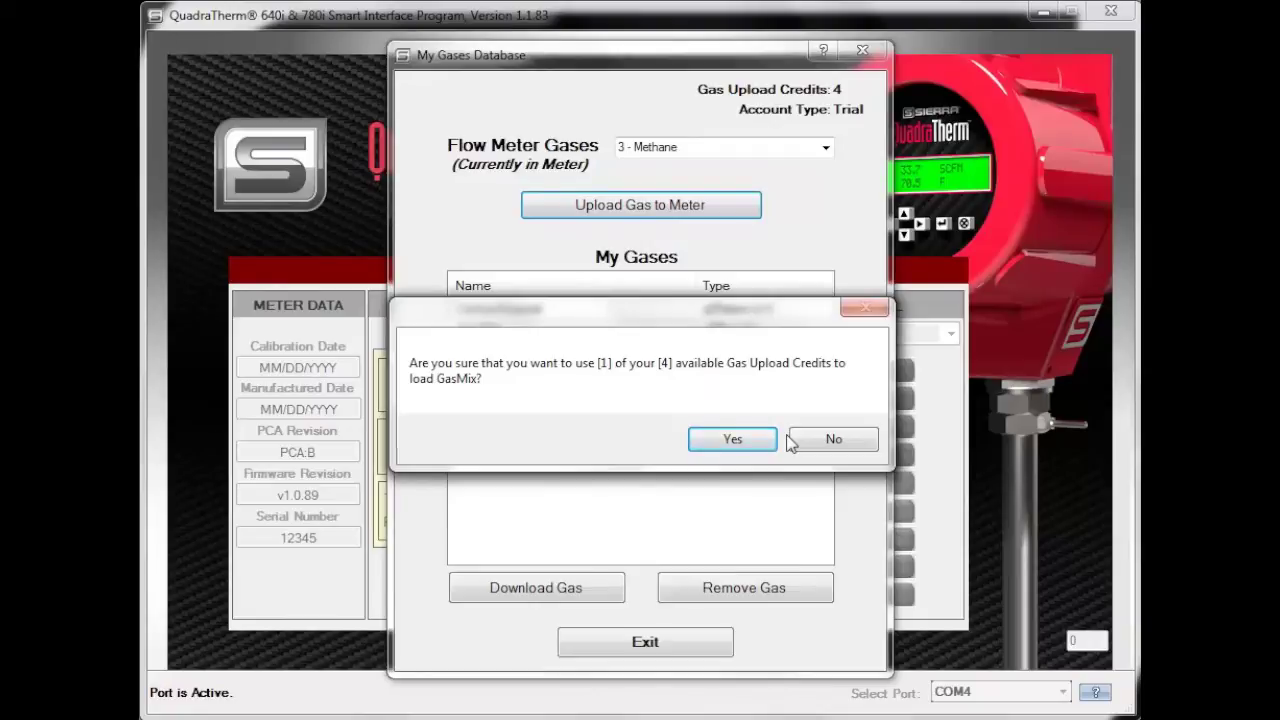
# Spend a credit to load GasMix into slot 3, leaving 3 credits
pyautogui.click(733, 440)
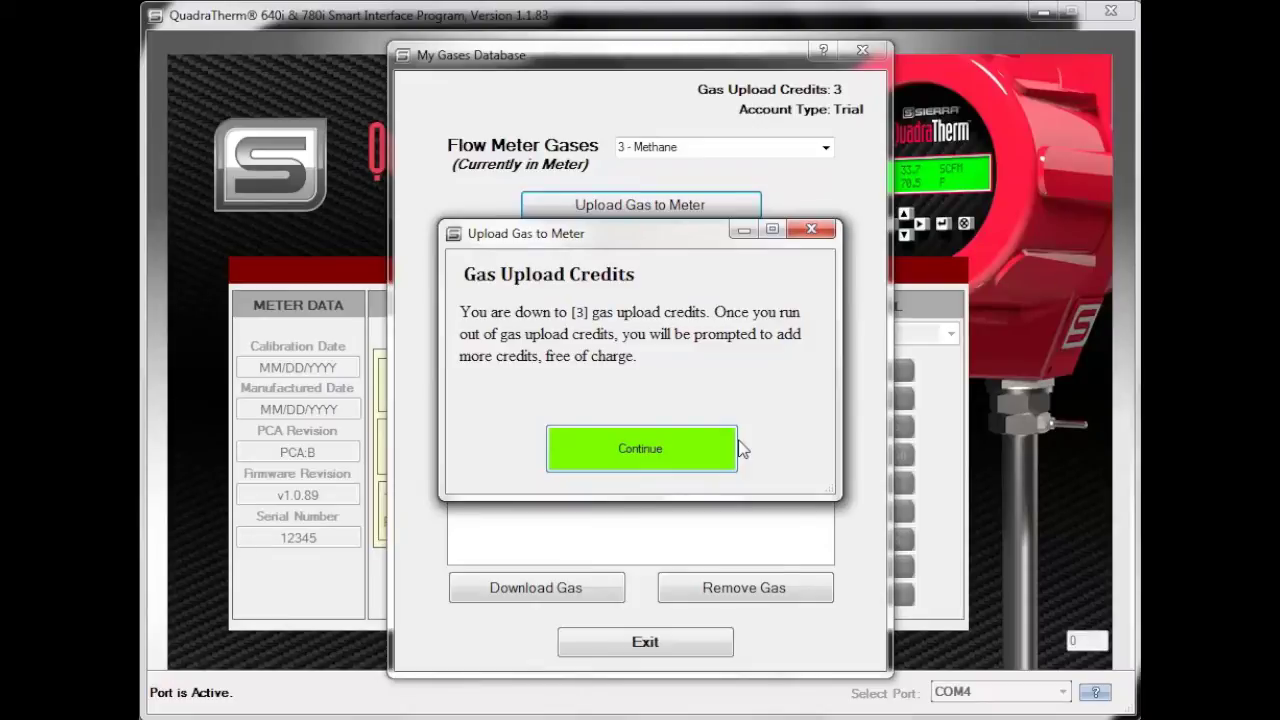
pyautogui.click(651, 455)
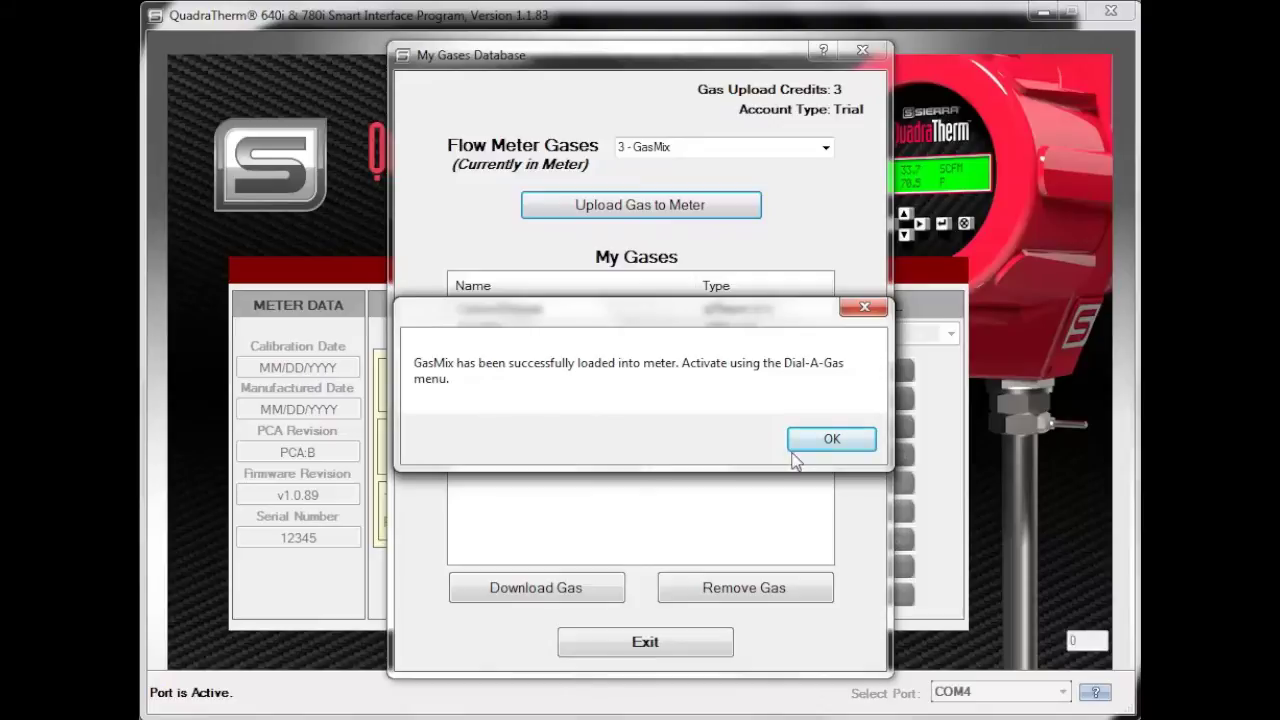
pyautogui.click(829, 440)
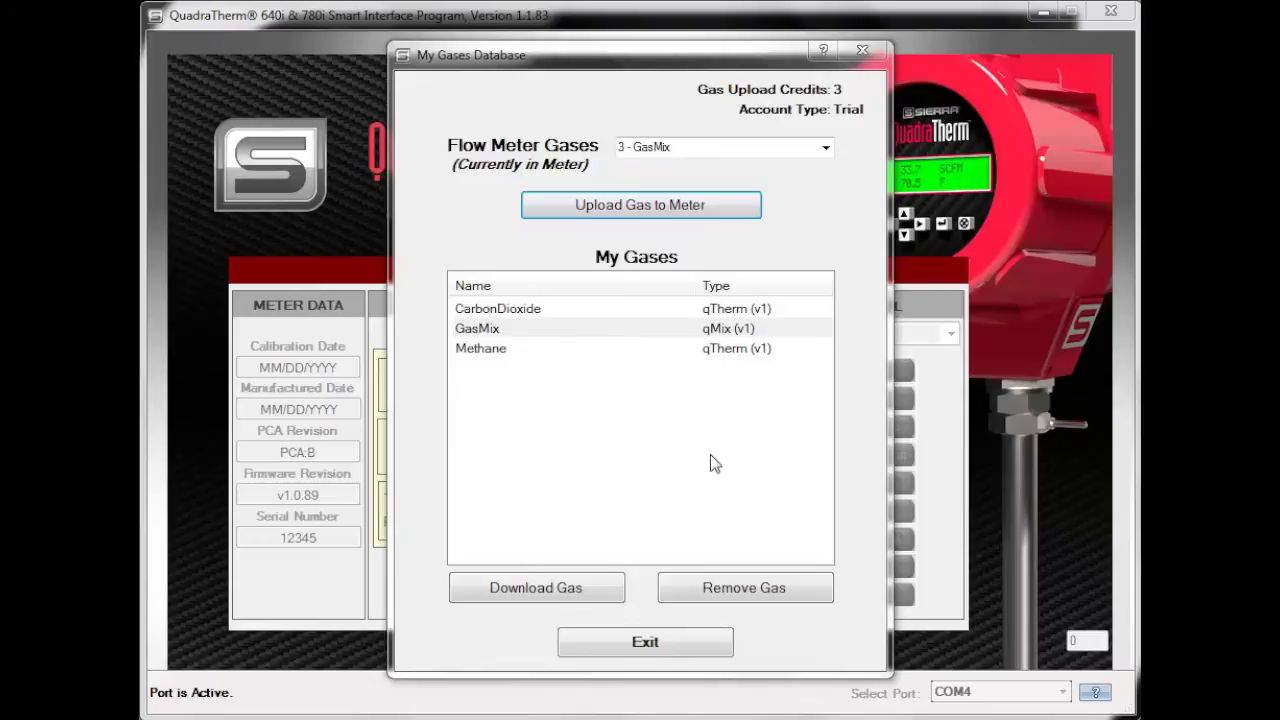
# Open the Sierra qTherm Gas Database from the My Gases window
pyautogui.click(553, 588)
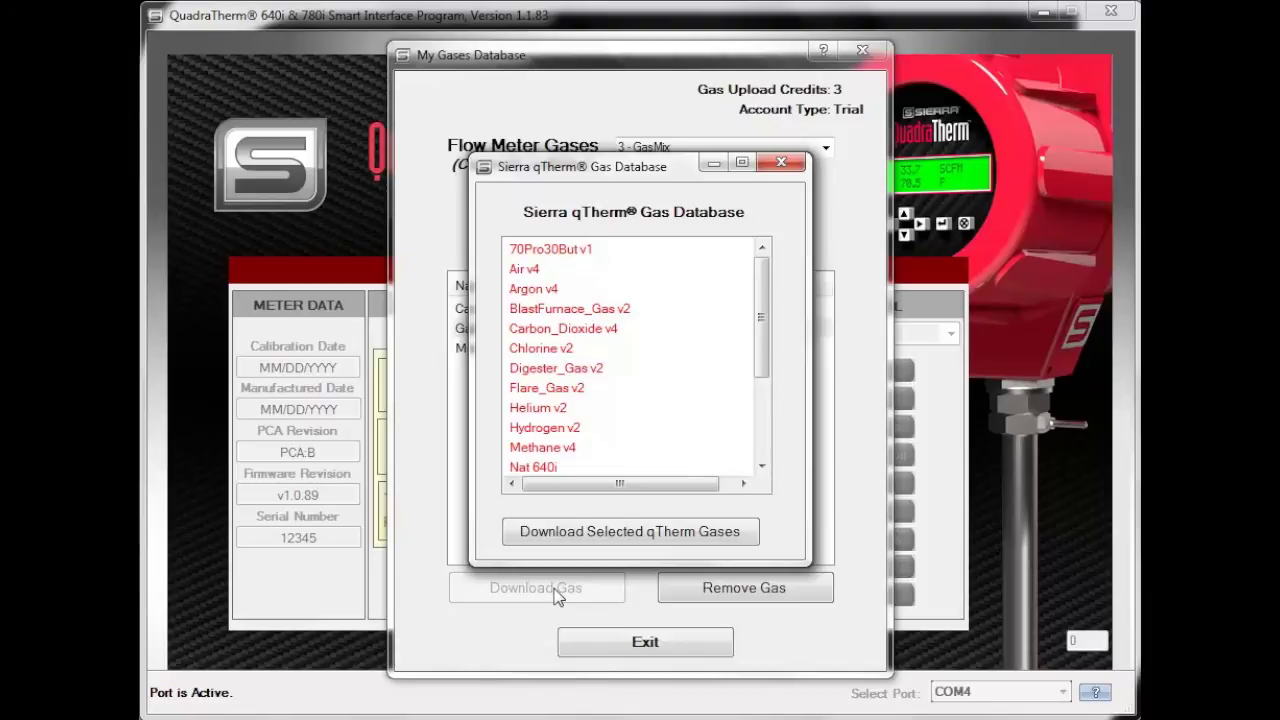
# Download Chlorine v2 into My Gases, then close the gas database window
pyautogui.click(541, 352)
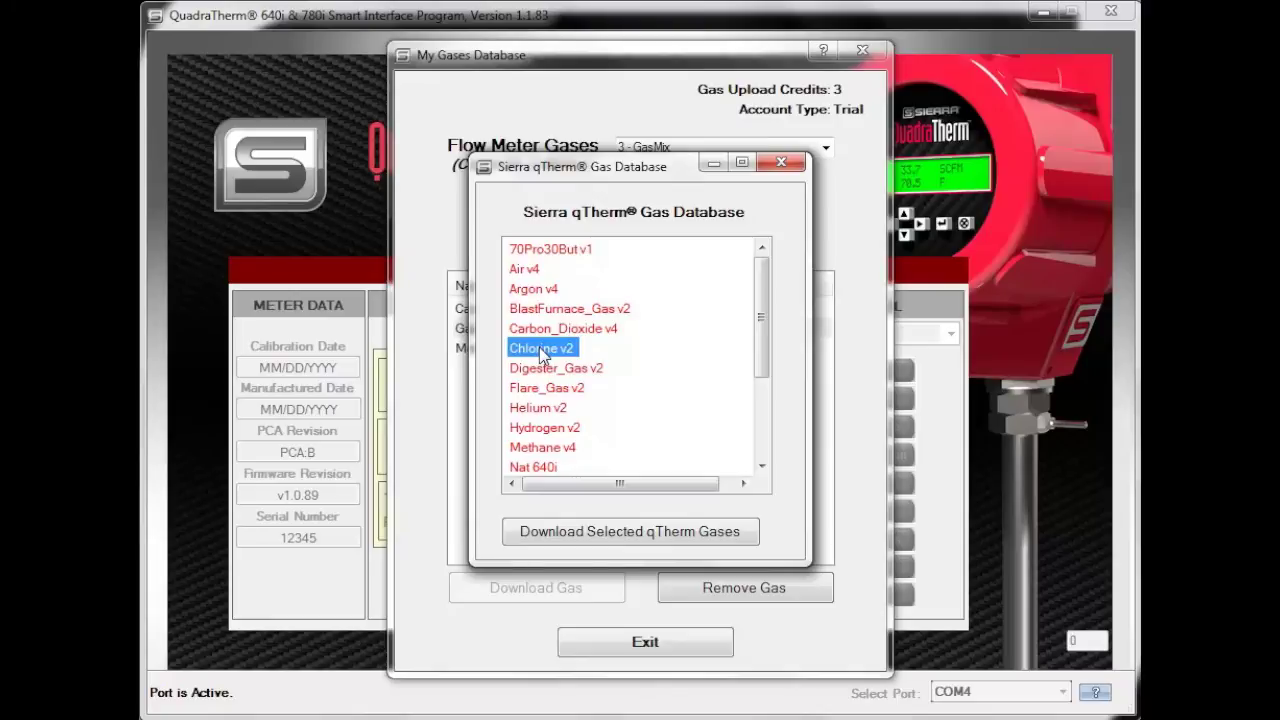
pyautogui.click(634, 538)
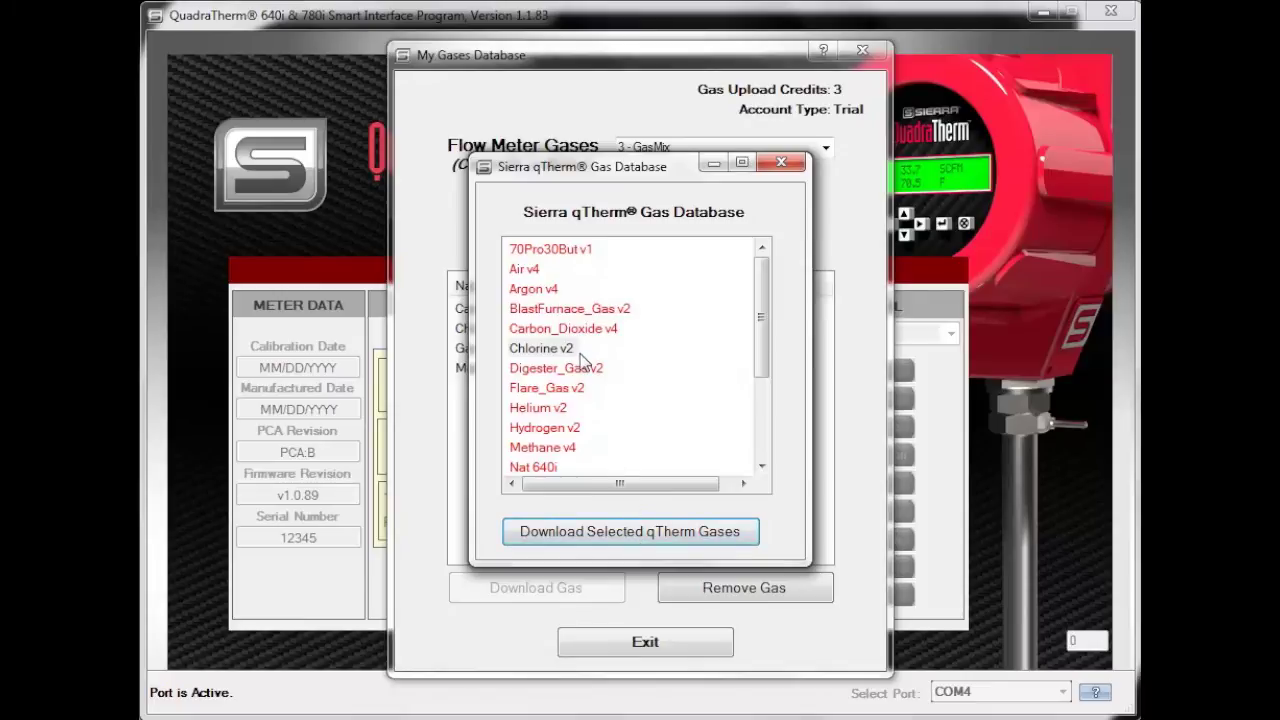
pyautogui.click(781, 162)
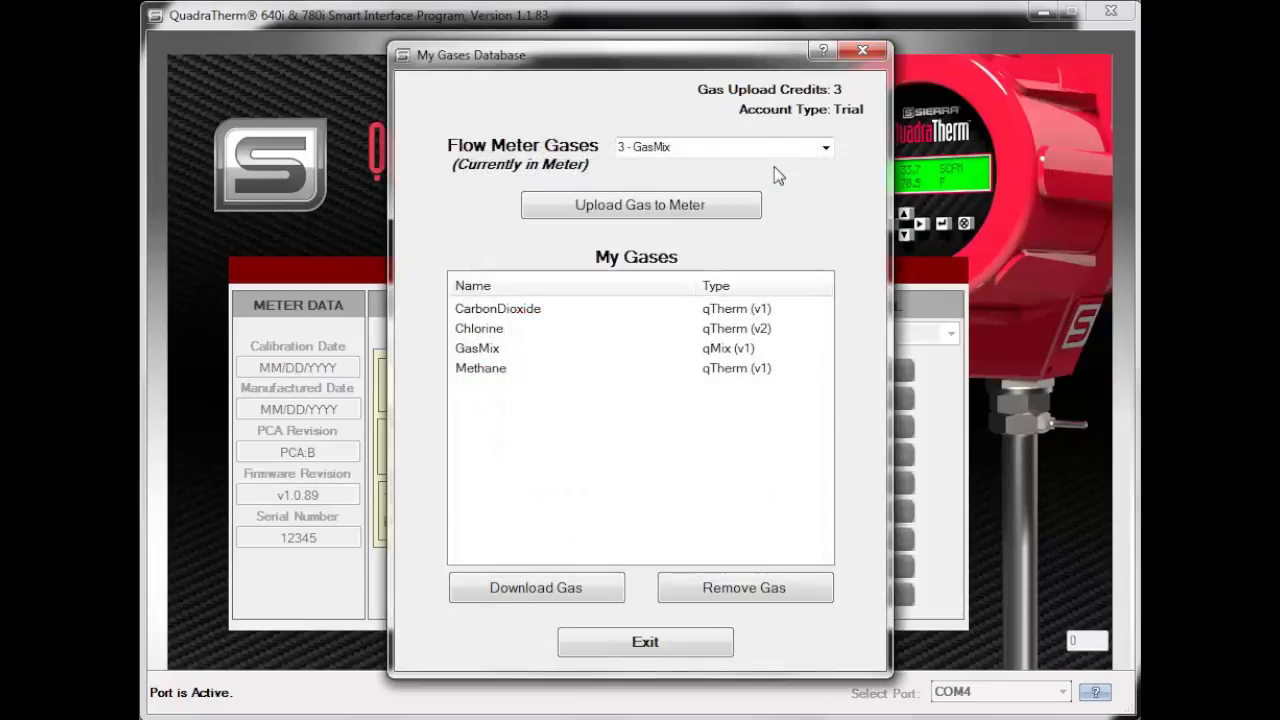